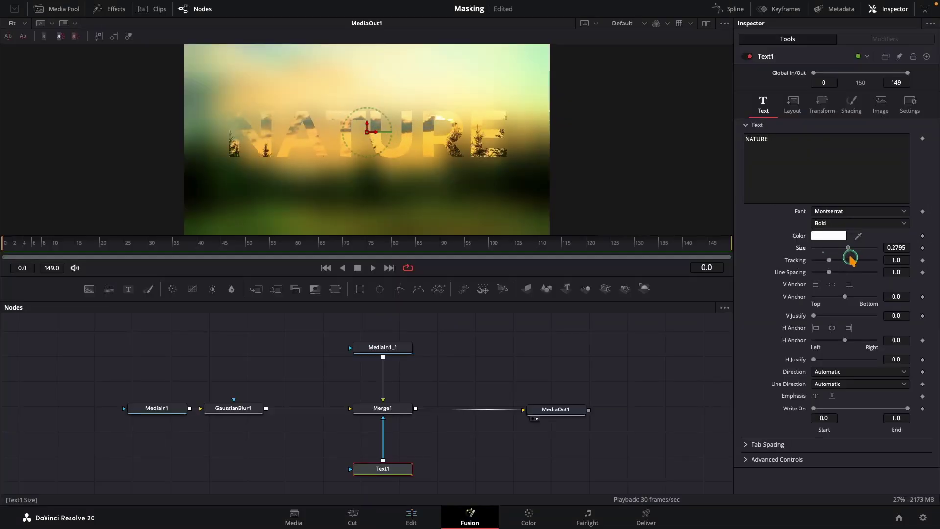
Step: Preview the finished masking demo, rewind to frame one, then open dark.mp4 in Fusion
click(705, 335)
key(space)
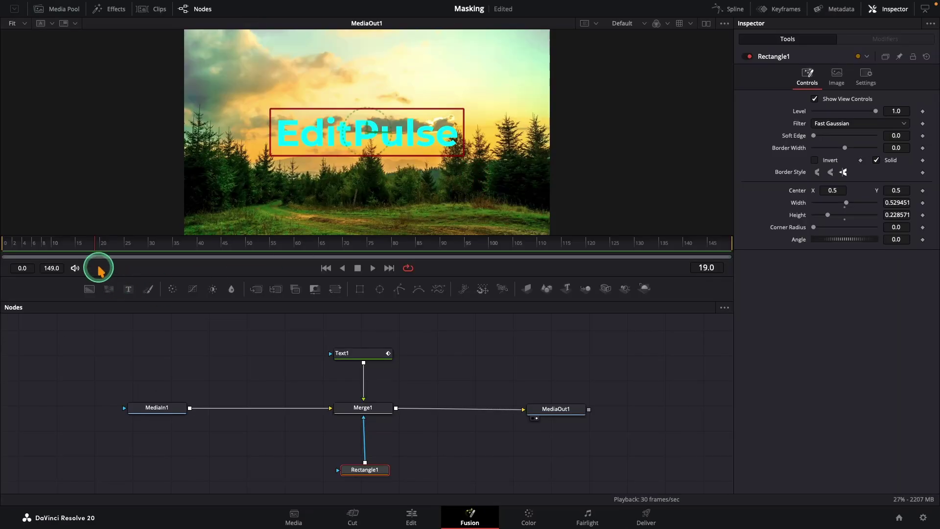
drag(85, 251, 8, 248)
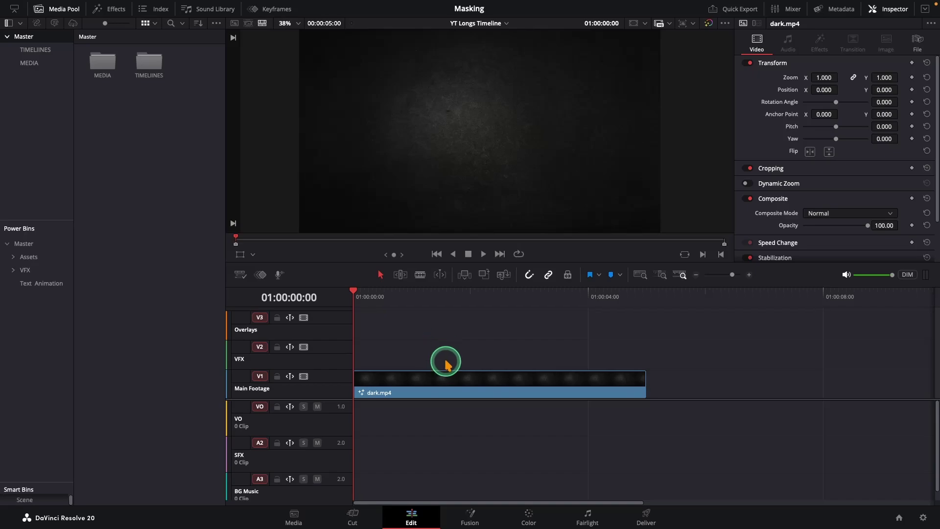
right_click(449, 391)
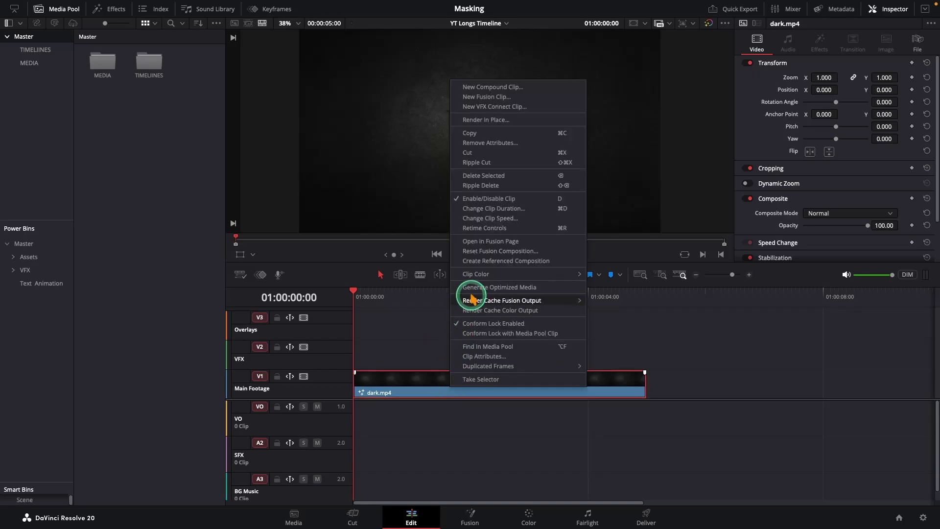
click(482, 241)
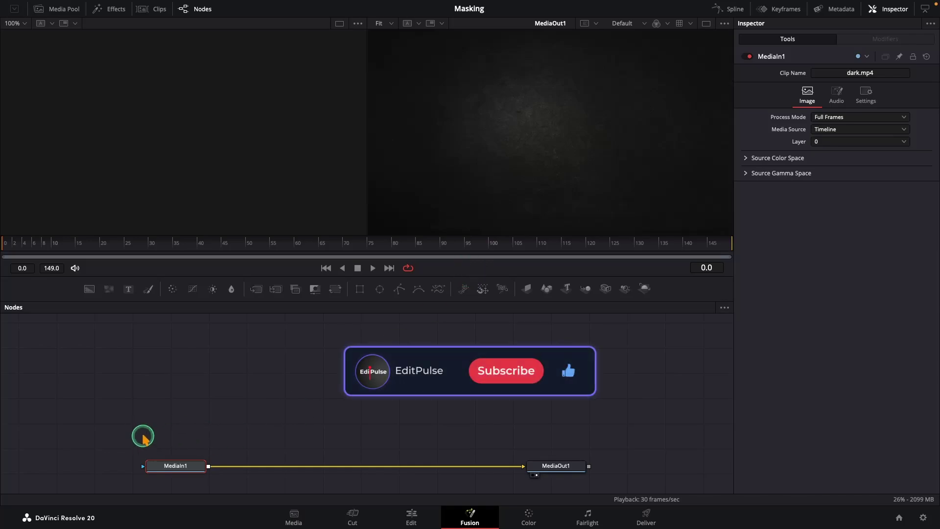
Step: Add Background1 and a Merge1 between MediaIn1 and MediaOut1, feeding Background1 into Merge1's foreground
drag(142, 436, 558, 463)
click(554, 430)
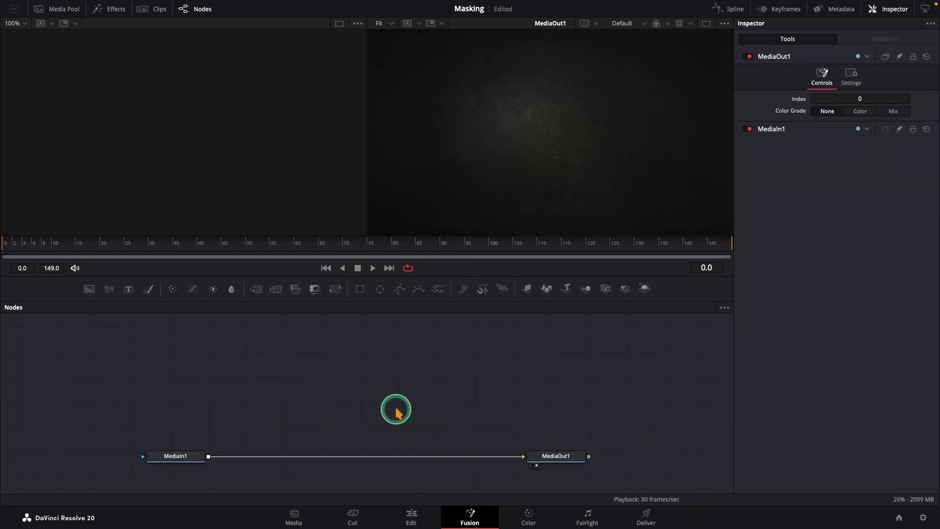
drag(84, 293, 347, 385)
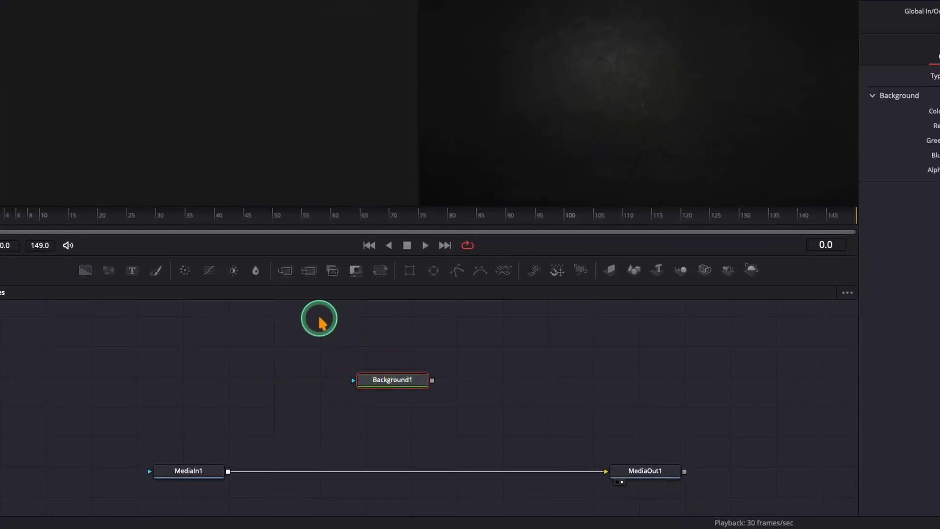
drag(285, 271, 401, 476)
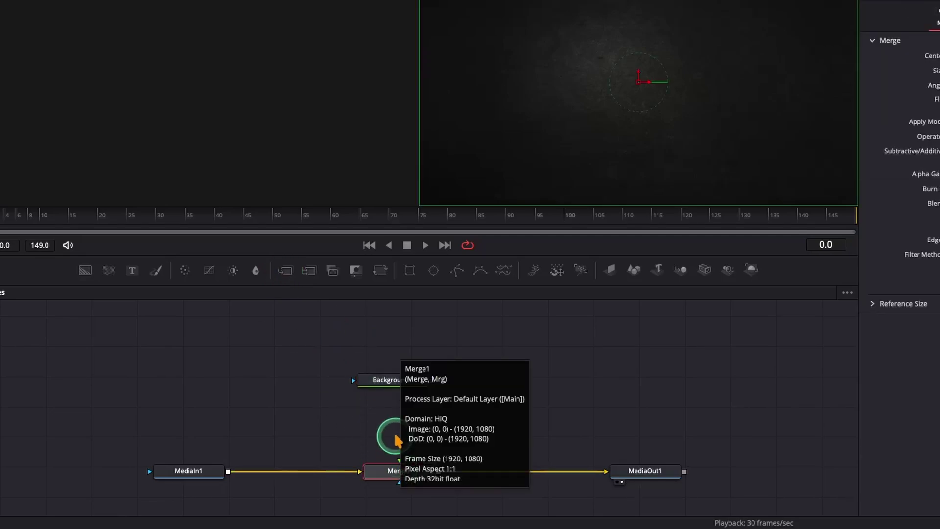
drag(432, 380, 430, 401)
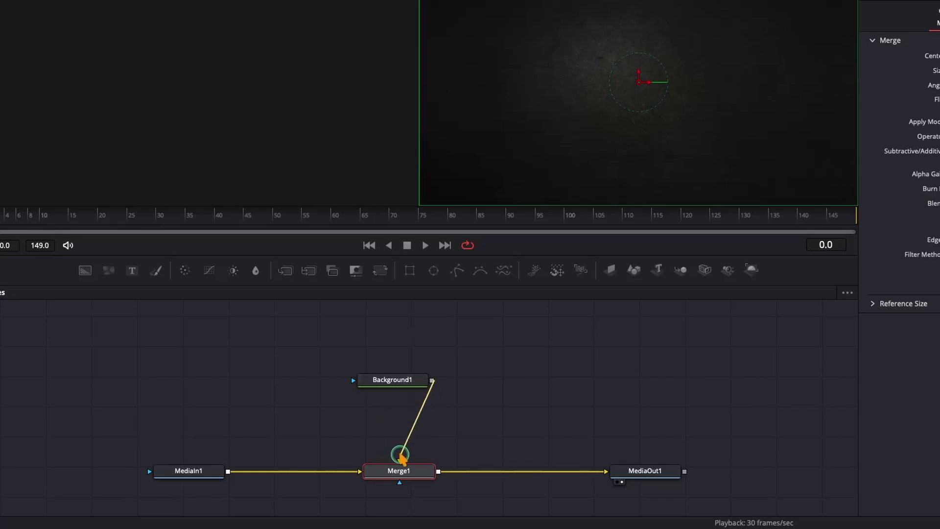
drag(401, 457, 400, 460)
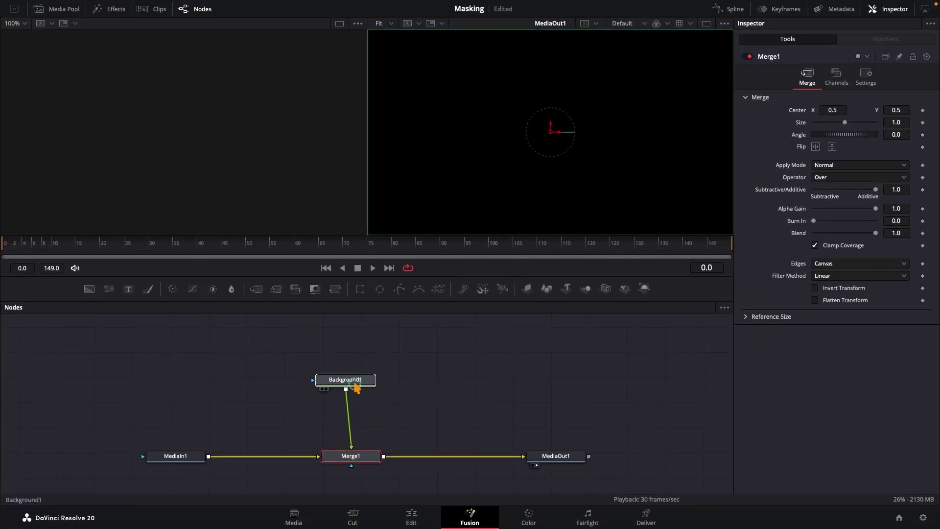
drag(356, 388, 361, 391)
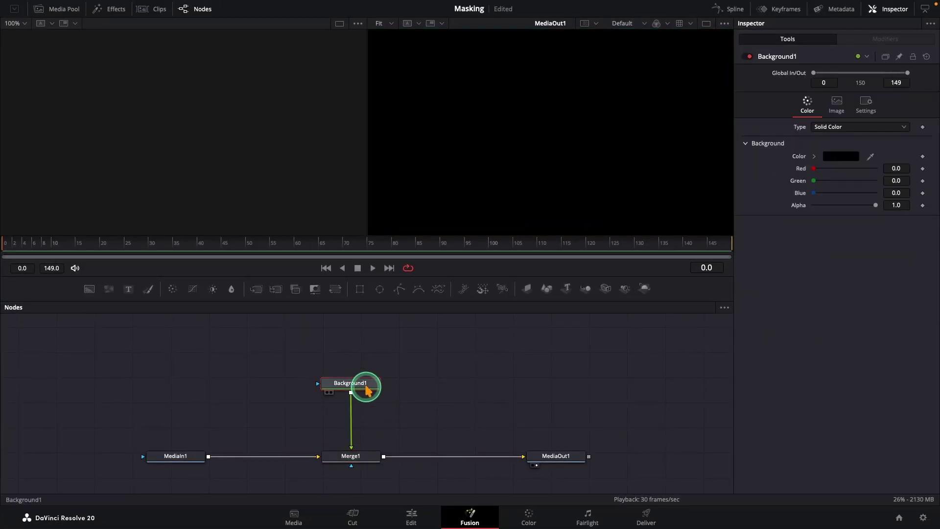
Step: Make Background1 solid Orange and switch to a single large viewer
click(844, 156)
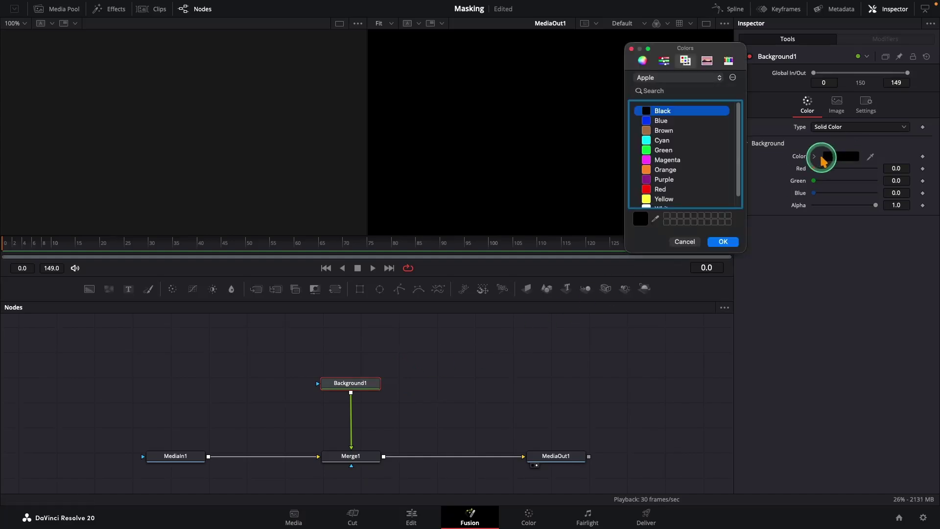
click(666, 170)
click(723, 243)
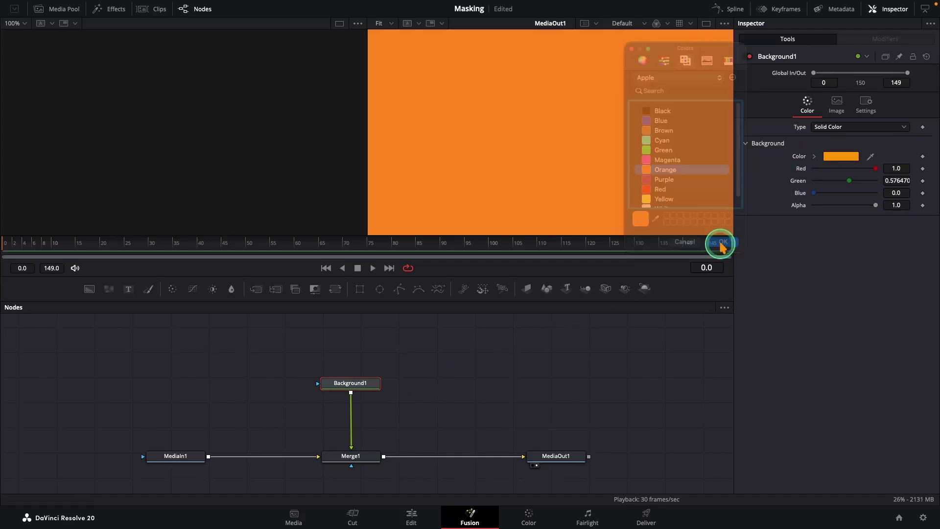
click(706, 23)
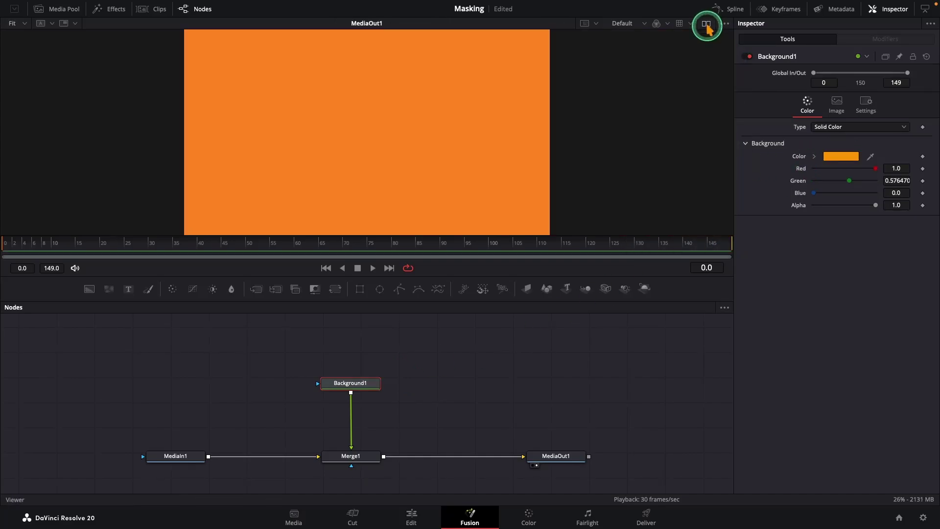
click(385, 115)
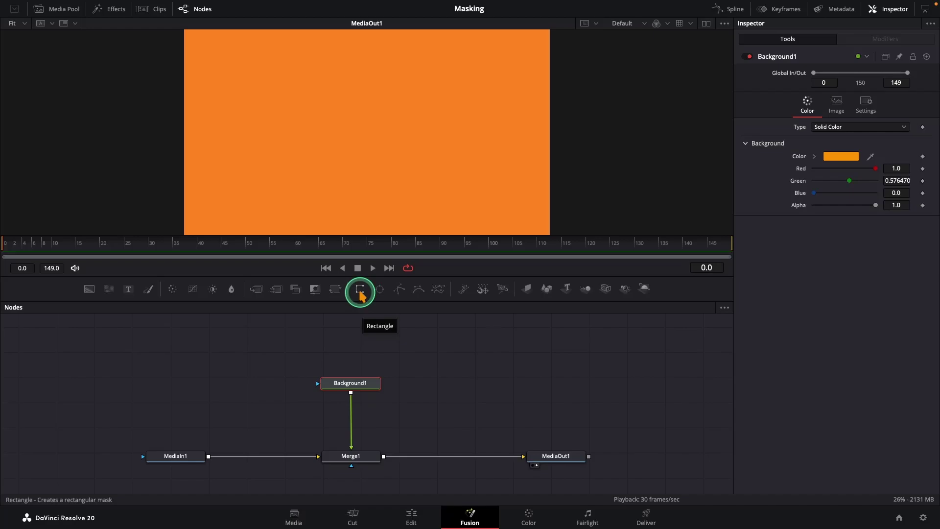
Step: Add a Rectangle1 mask about 0.50 high, centred at 0.4866, 0.4833, and review its Inspector tabs
drag(360, 292, 351, 350)
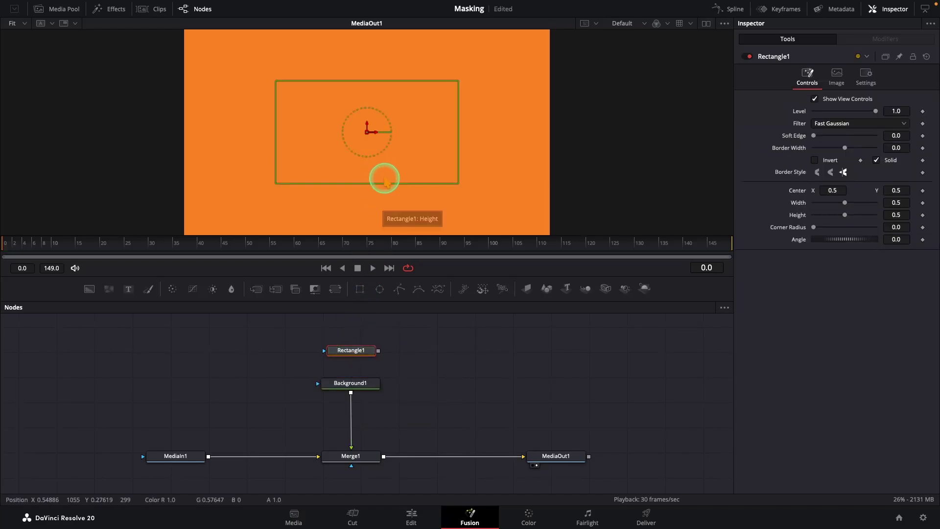
mouse_move(384, 184)
mouse_down()
mouse_move(384, 171)
mouse_move(385, 184)
mouse_up()
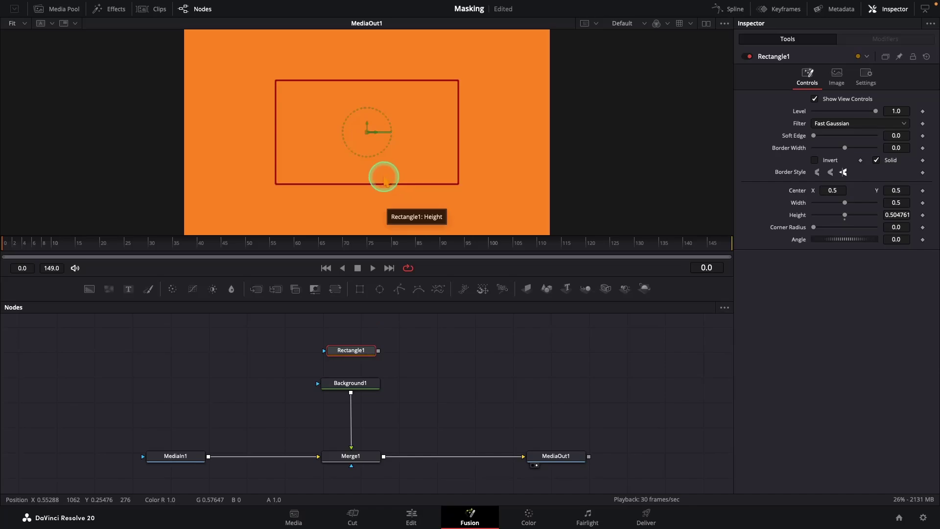
mouse_move(370, 136)
mouse_down()
mouse_move(357, 150)
mouse_move(371, 136)
mouse_move(364, 127)
mouse_move(365, 138)
mouse_up()
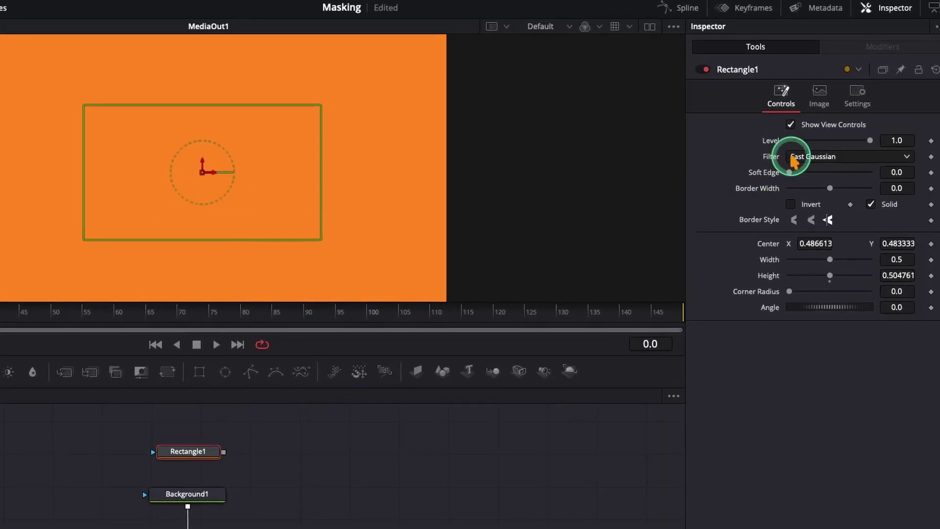
click(820, 95)
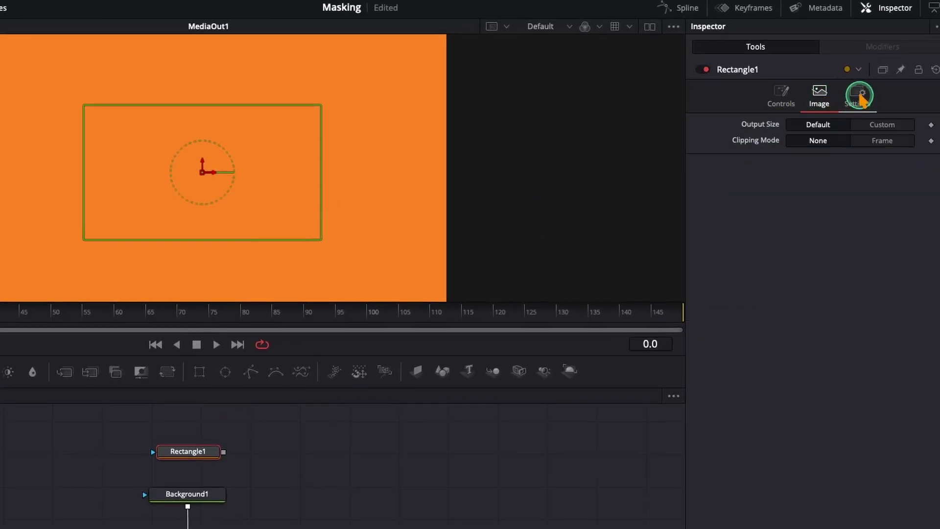
click(856, 98)
click(781, 97)
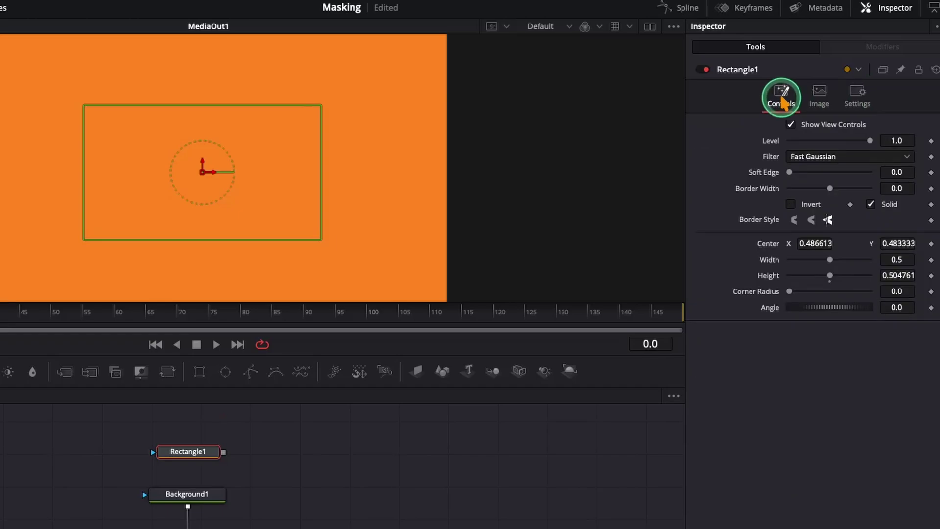
click(357, 265)
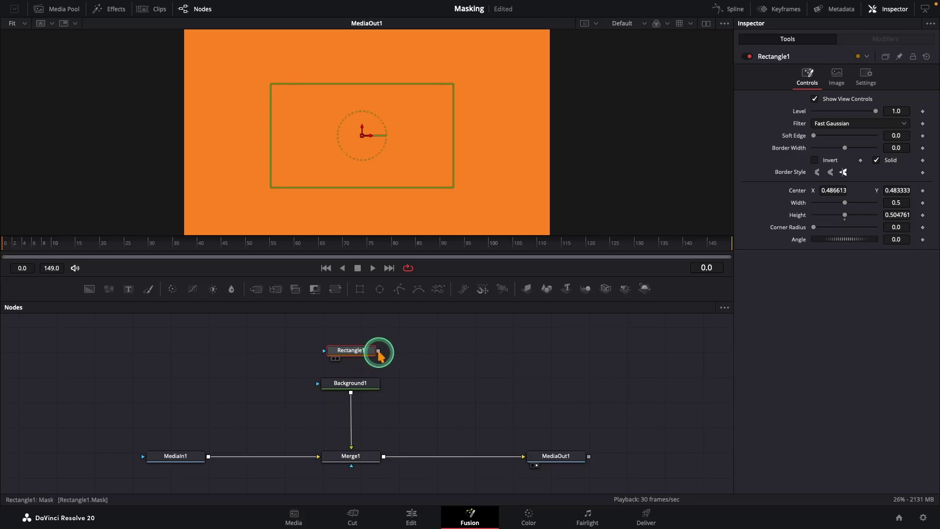
Step: Mask Background1 with Rectangle1, shrinking the orange bar to 0.271428 high and moving it up-left
drag(378, 352, 320, 388)
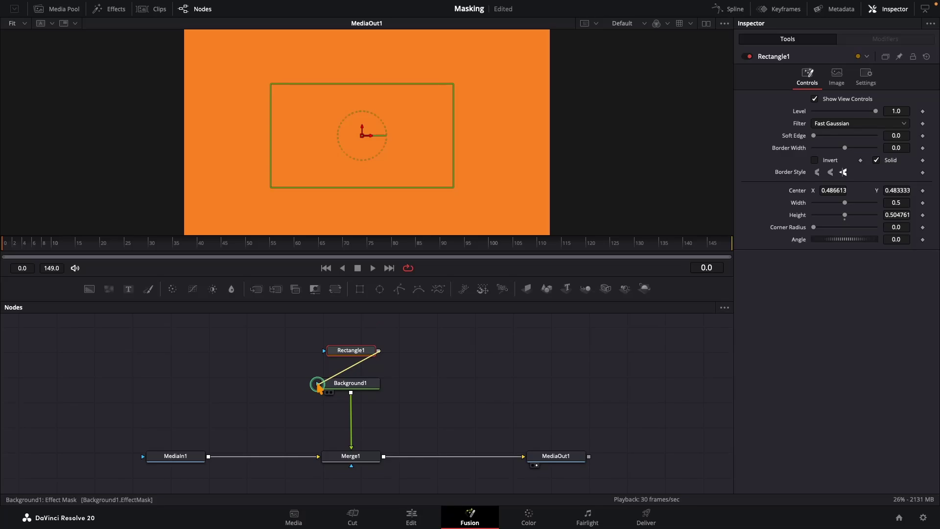
drag(319, 388, 318, 386)
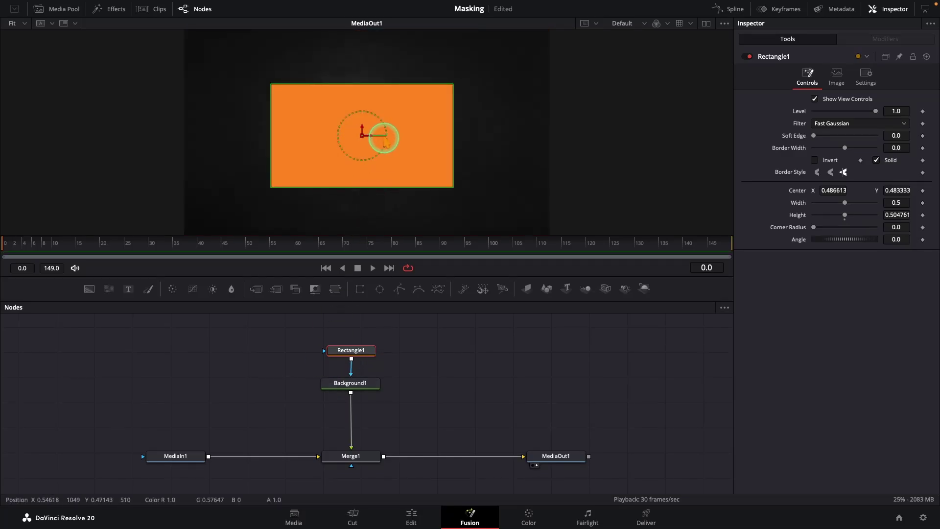
drag(390, 88, 392, 108)
drag(365, 138, 344, 149)
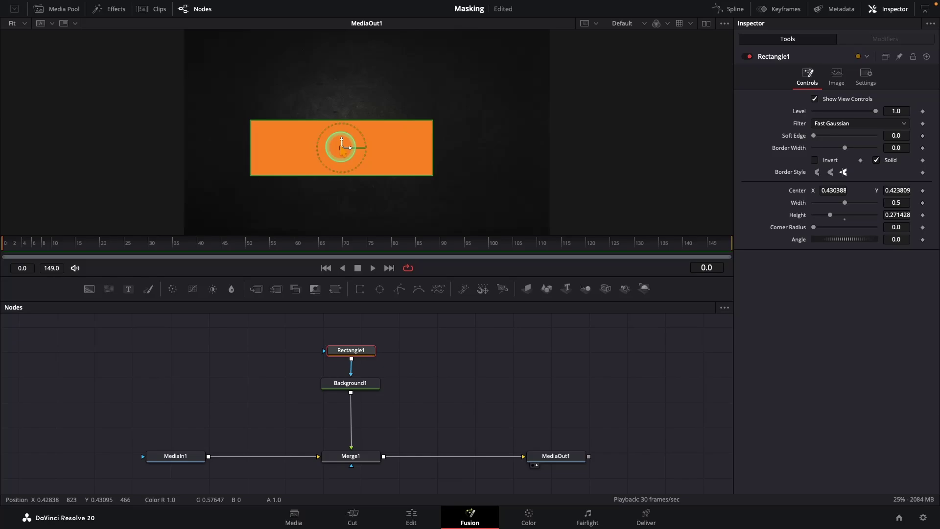
click(342, 253)
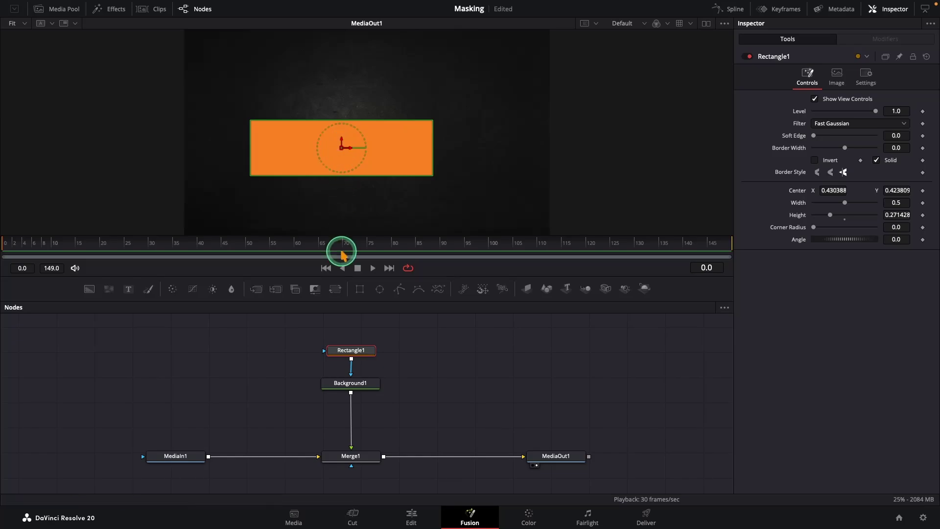
Step: Reconnect Rectangle1 as Background1's mask, move both nodes lower, and select the old nodes
drag(344, 337, 391, 382)
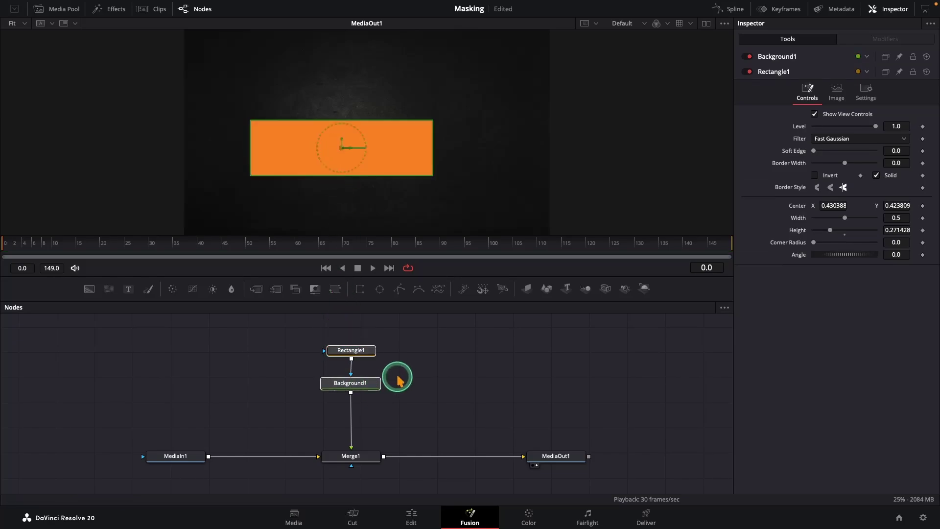
click(367, 383)
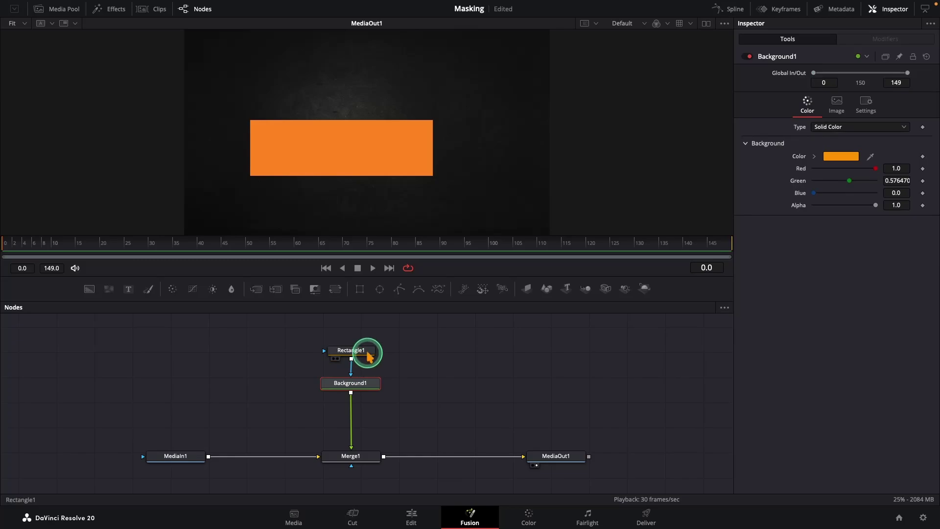
click(369, 353)
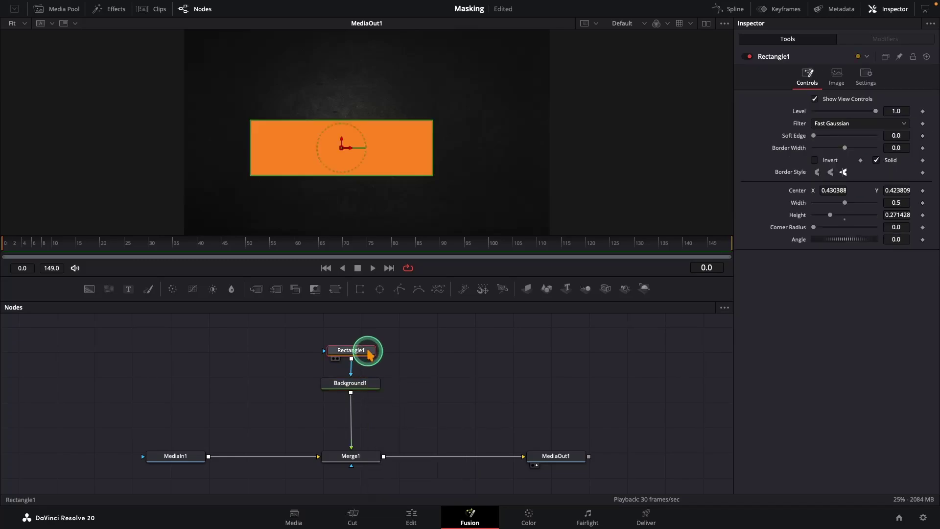
drag(394, 361, 349, 376)
click(388, 365)
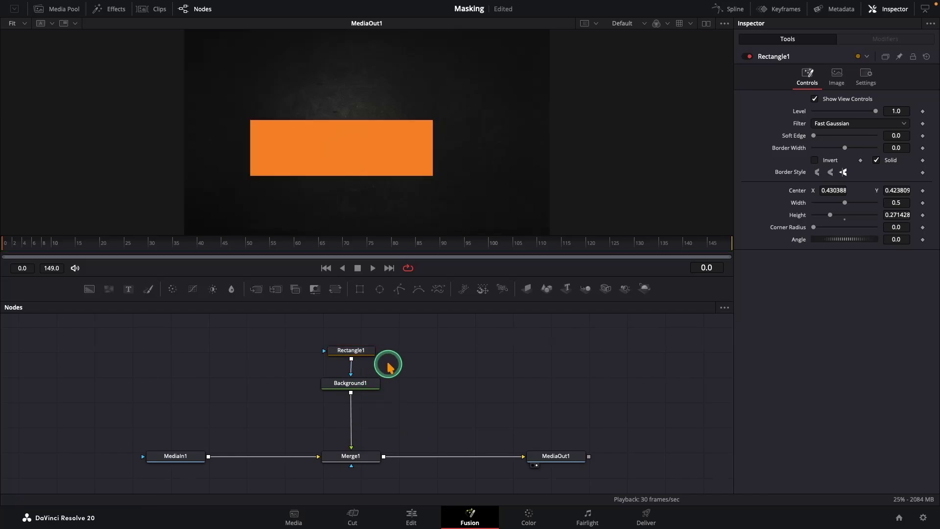
click(351, 350)
ctrl+click(350, 385)
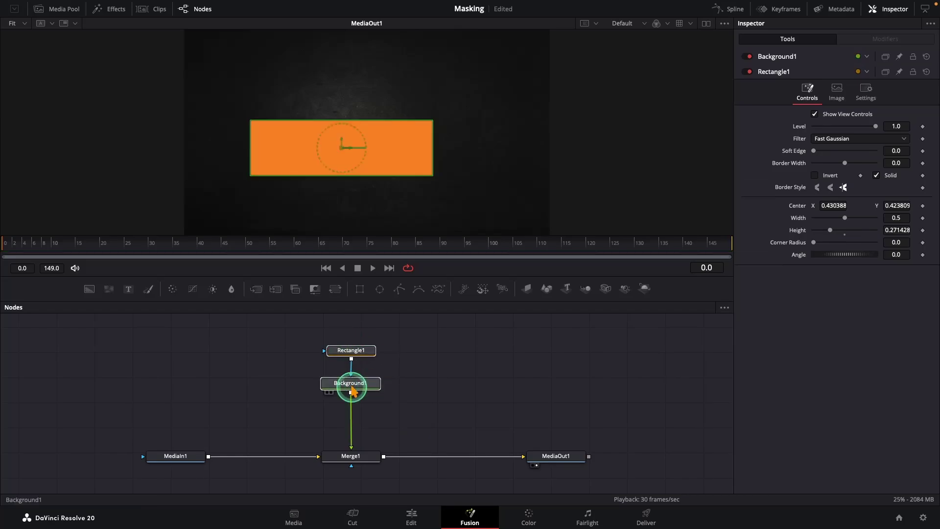
drag(351, 387, 354, 413)
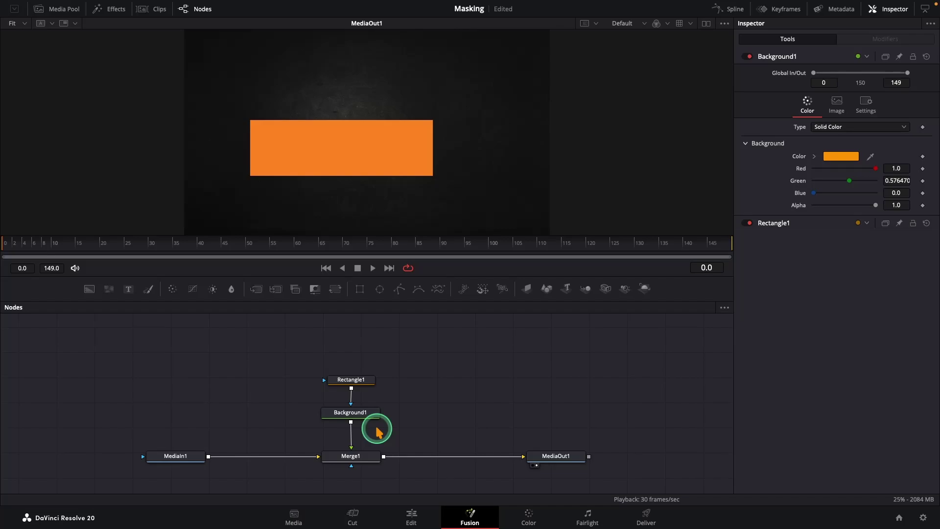
drag(424, 356, 143, 479)
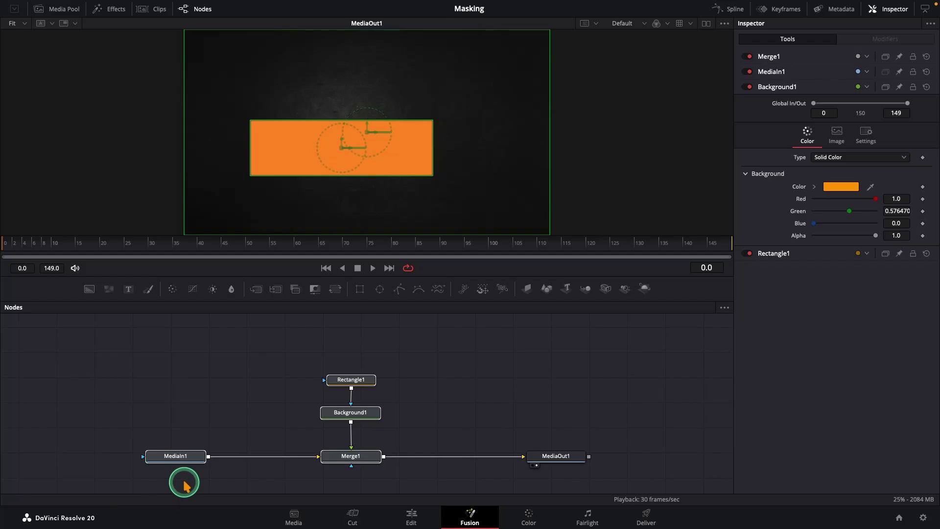
Step: Delete the old nodes and wire a Forest Timelaps.mp4 MediaIn1 straight into MediaOut1
key(Delete)
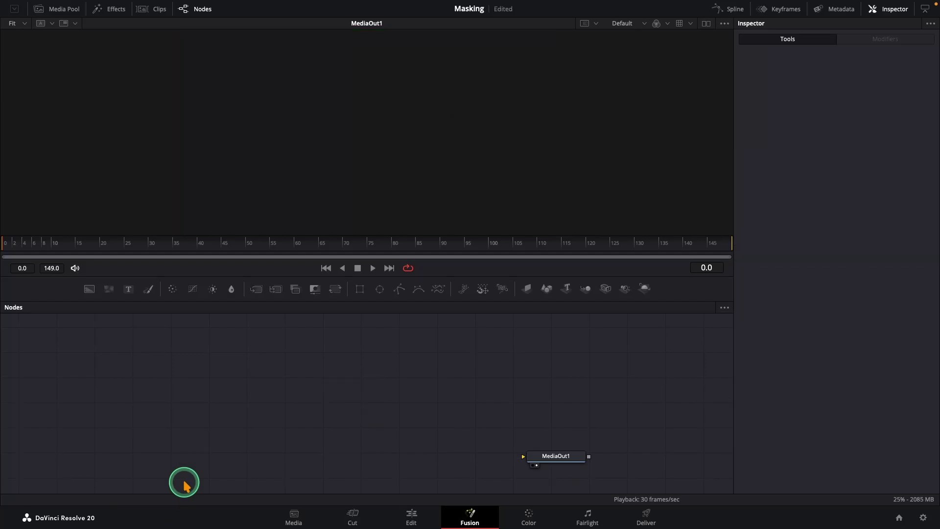
click(63, 9)
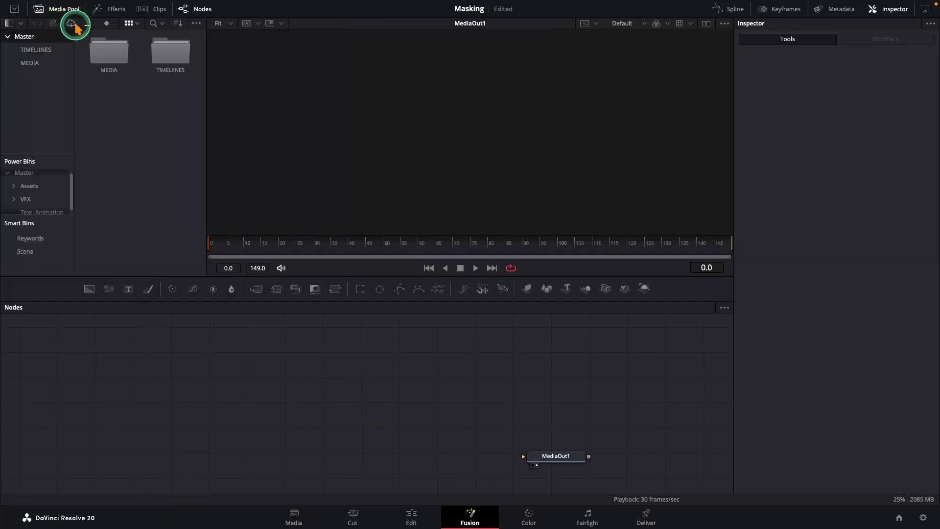
double_click(101, 49)
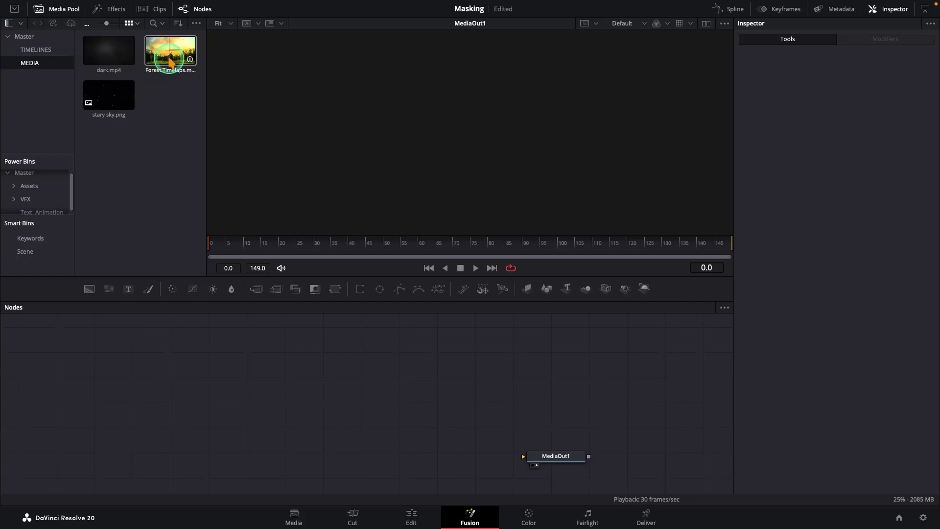
drag(170, 61, 160, 459)
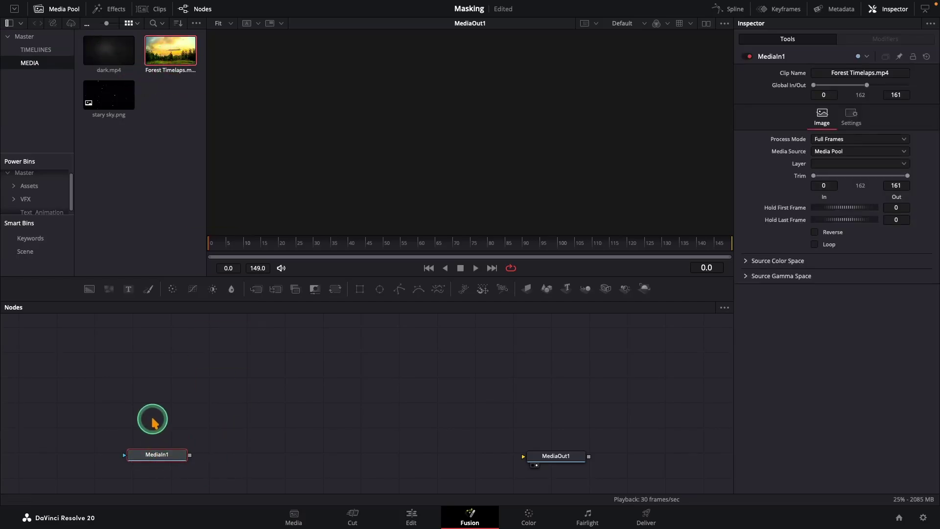
click(64, 9)
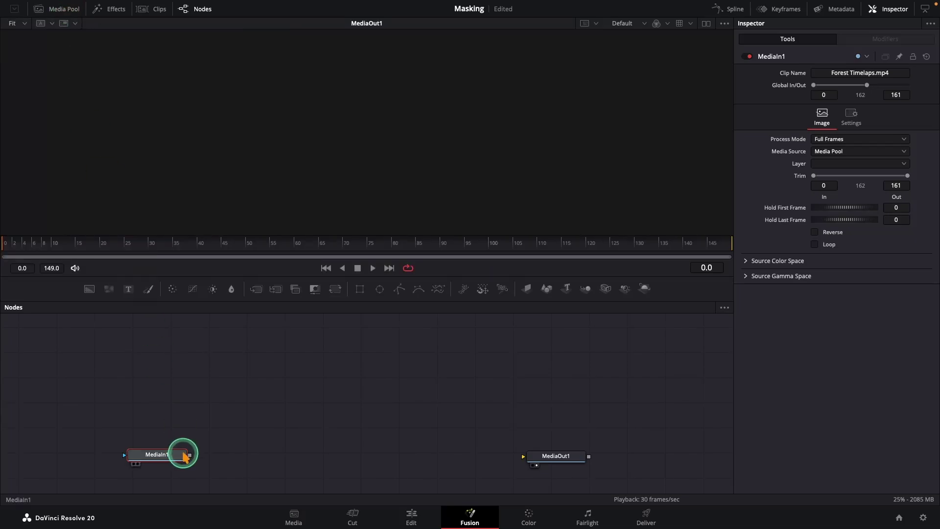
drag(190, 455, 523, 426)
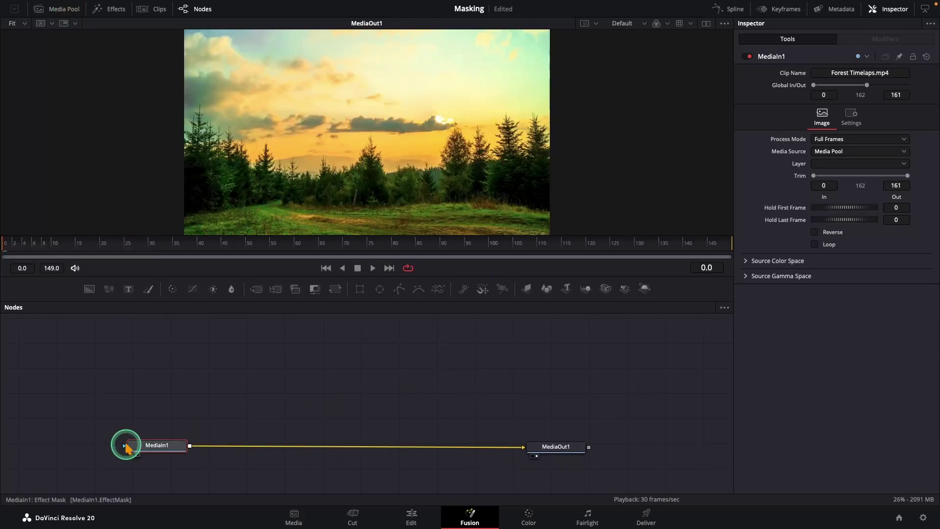
Step: Copy and paste MediaIn1 as MediaIn1_1, merging it over the original forest footage via Merge1
right_click(156, 445)
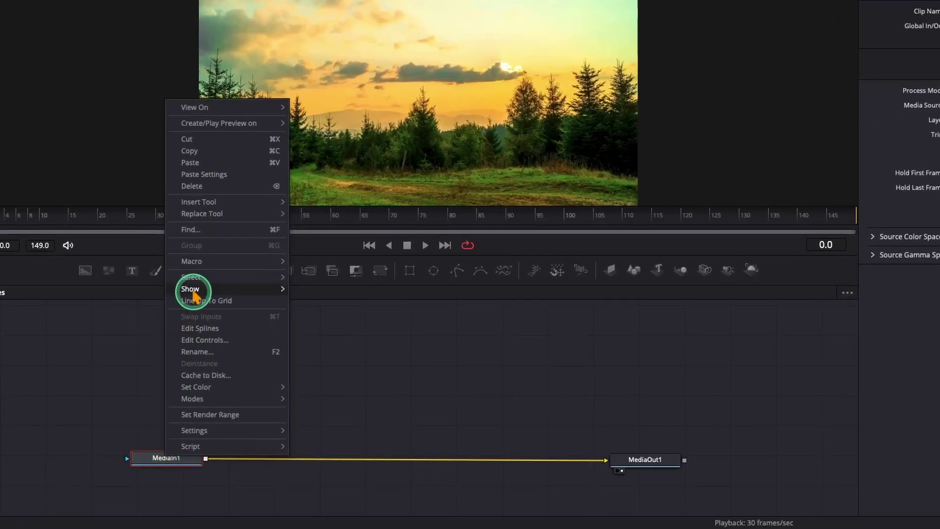
click(196, 152)
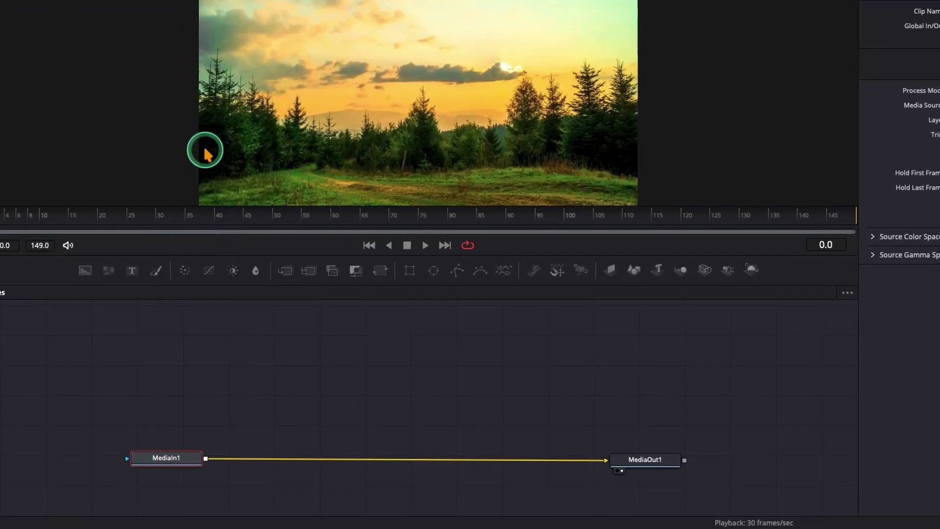
right_click(391, 364)
click(422, 349)
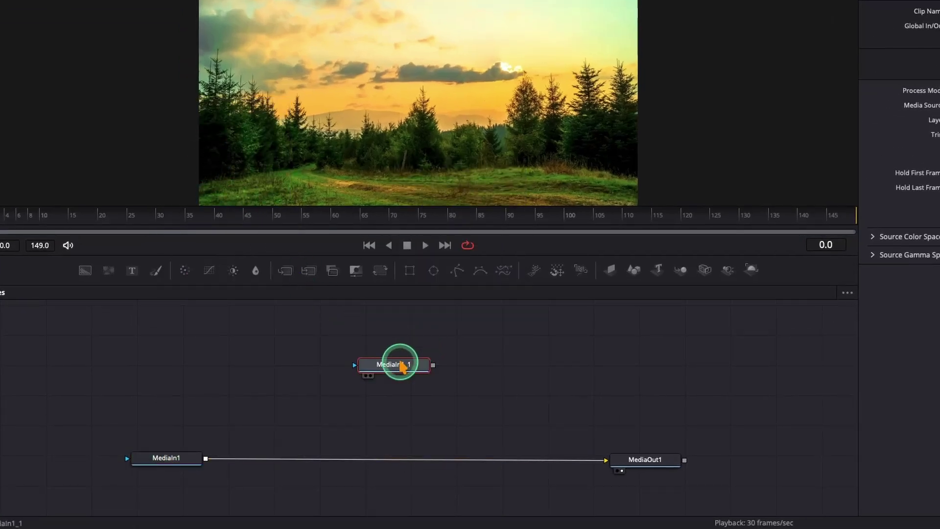
drag(399, 363, 205, 459)
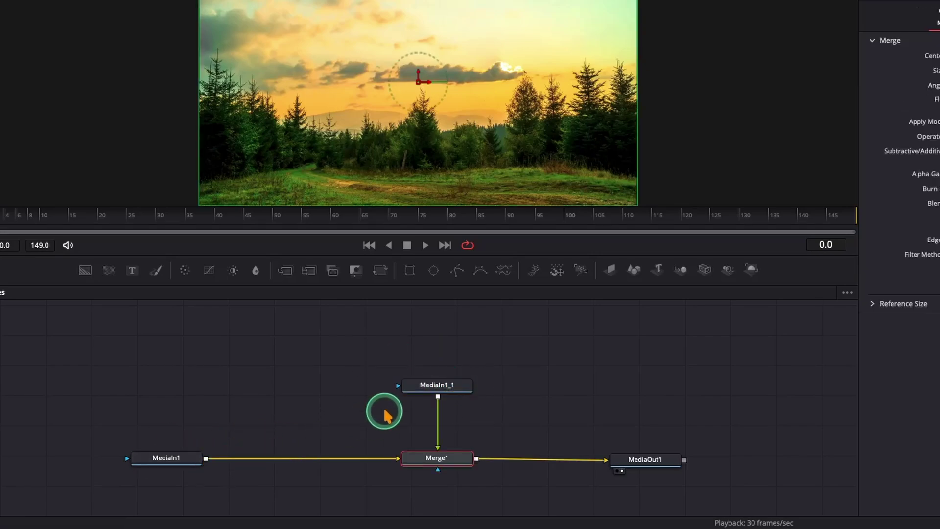
scroll(384, 412, down, 3)
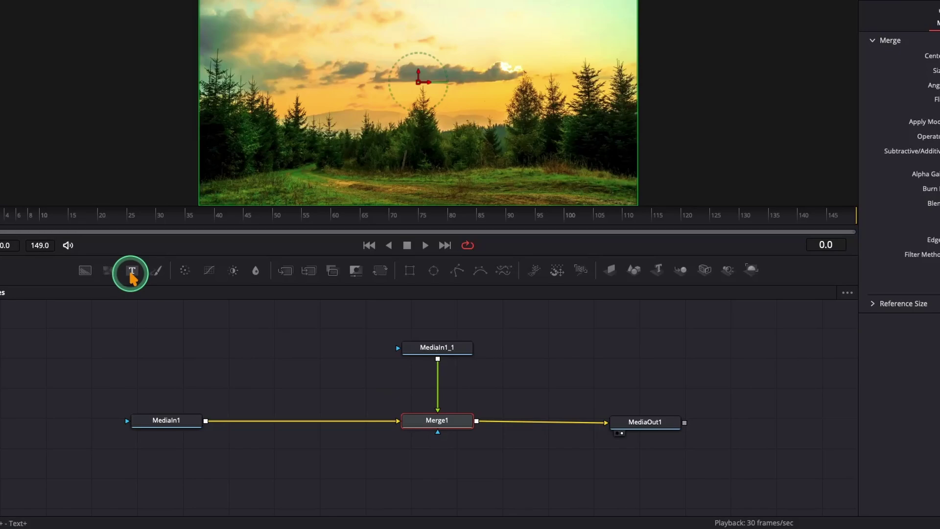
Step: Add a NATURE Text1 node in Montserrat and connect it to Merge1's mask input
drag(131, 271, 439, 493)
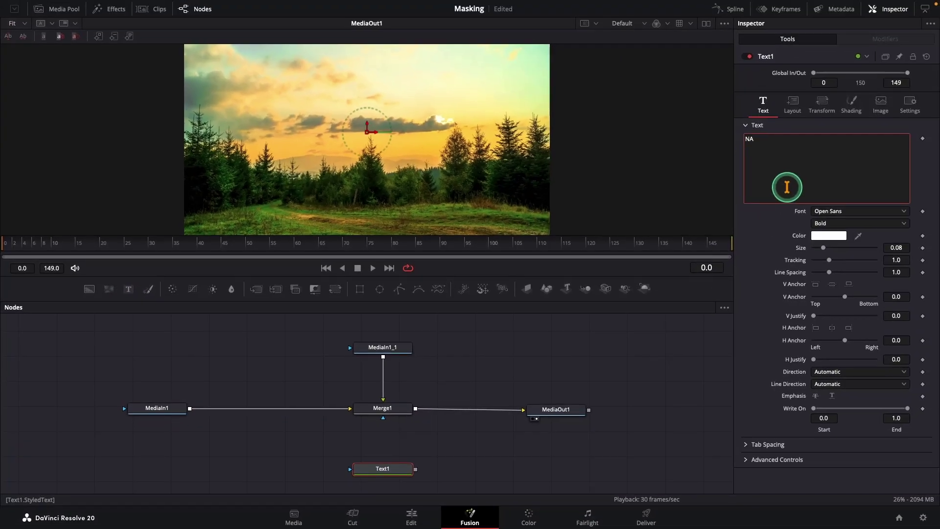
click(831, 210)
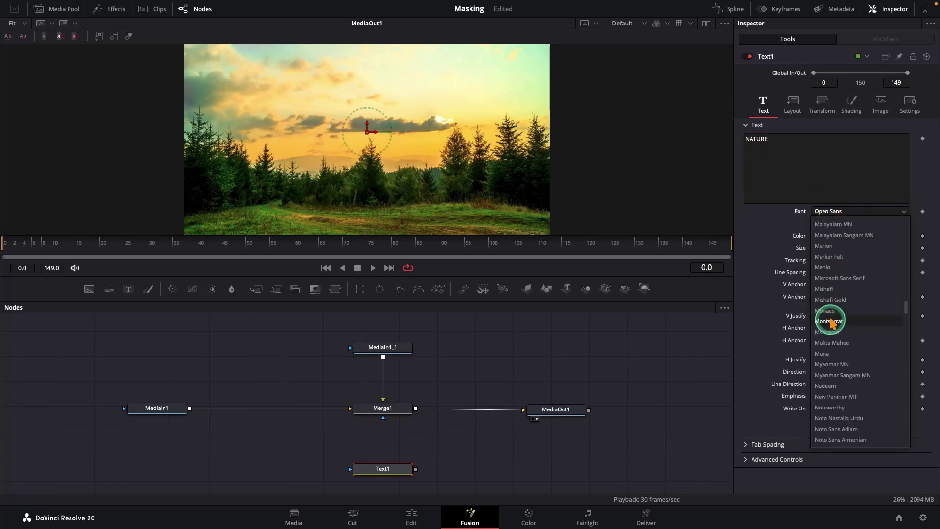
click(833, 320)
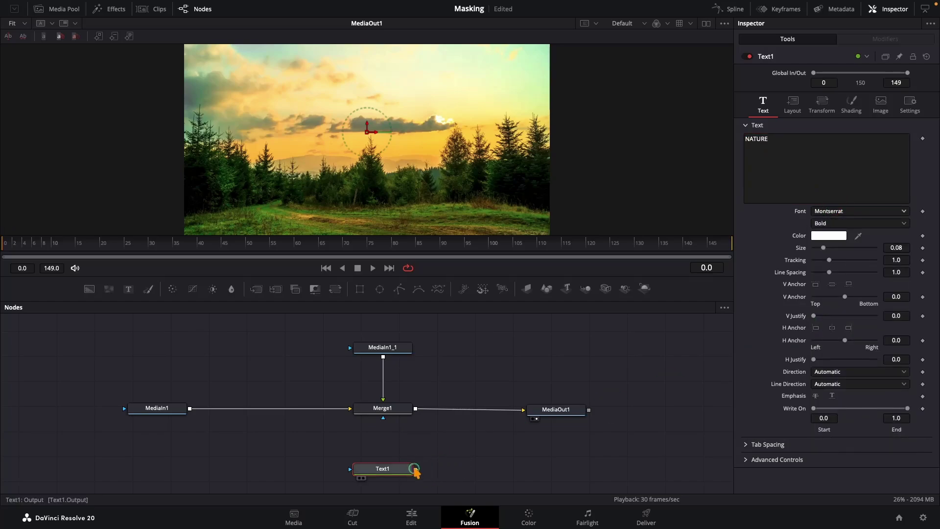
drag(389, 429, 384, 415)
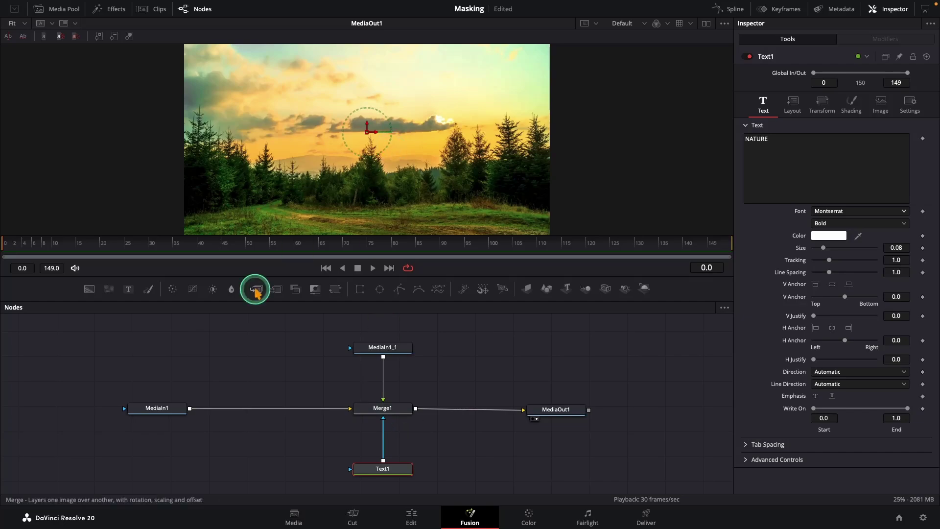
Step: Insert a Gaussian Blur after MediaIn1 with strength 0.843
click(157, 410)
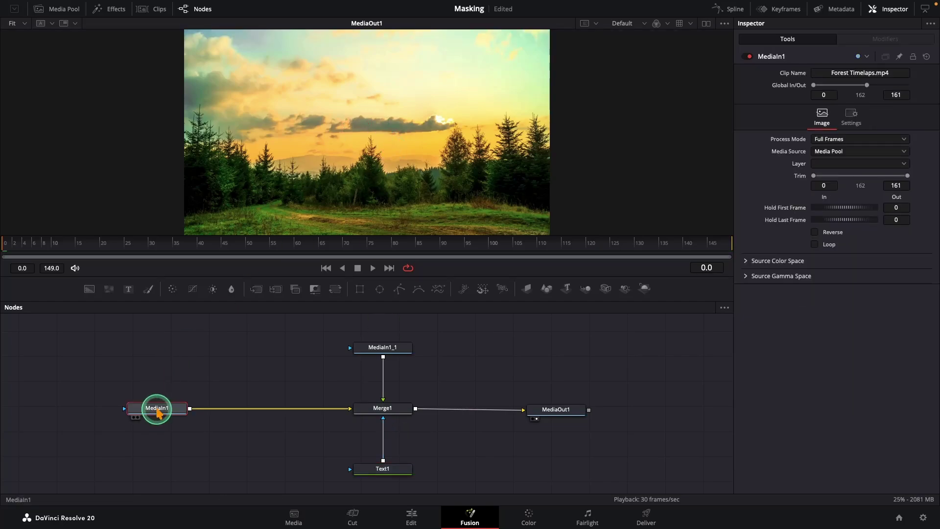
key(shift+space)
text(GAU)
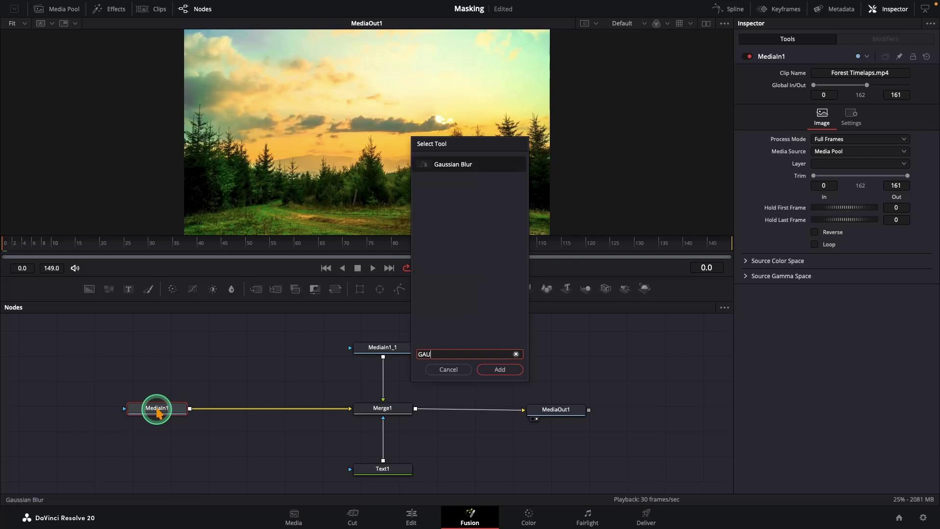
click(508, 373)
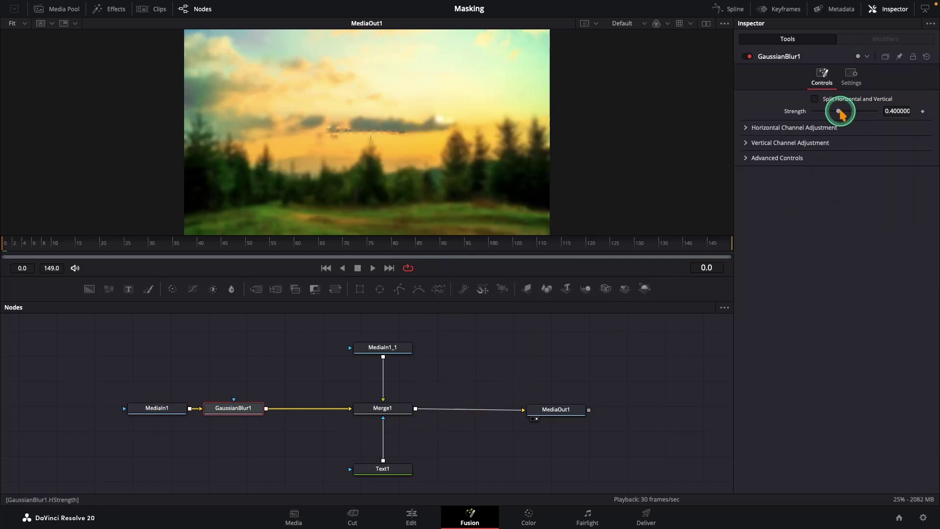
drag(840, 113, 868, 124)
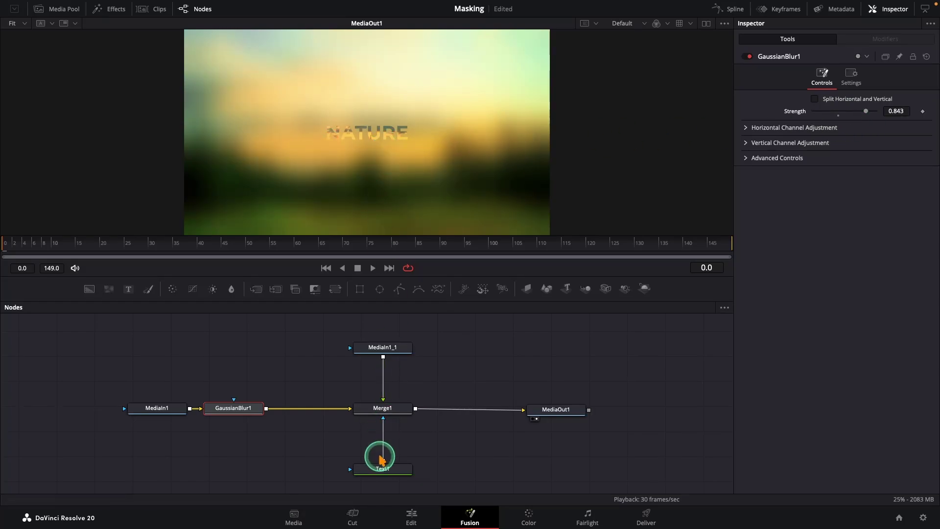
Step: Set the NATURE text size to 0.2874 and play back the composition
click(383, 470)
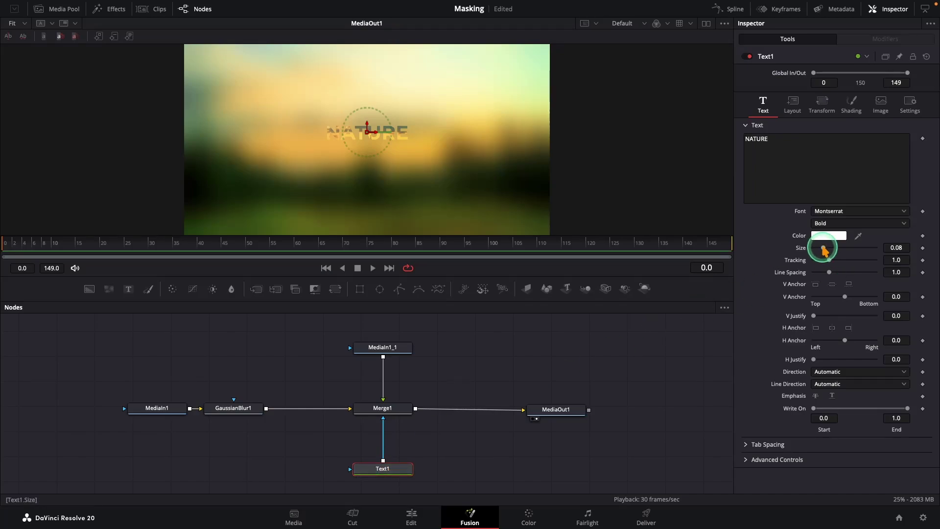
drag(825, 251, 852, 261)
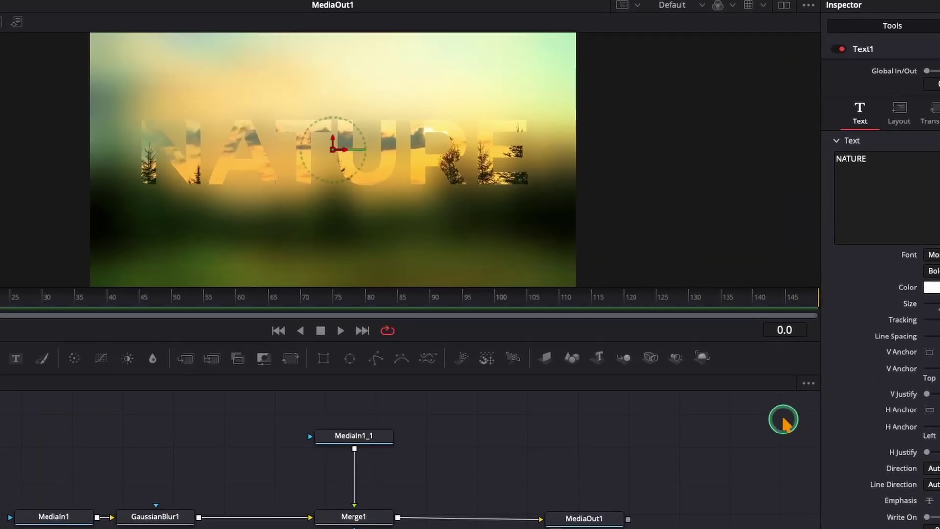
key(space)
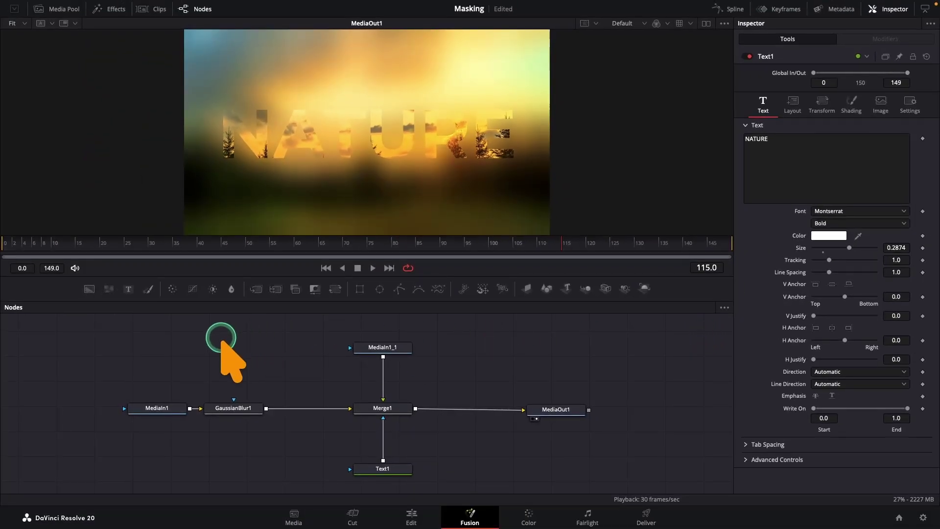
Step: Replace the old nodes with a Text+ layer reading 'EditPulse' merged over the forest clip
drag(218, 339, 449, 484)
key(Delete)
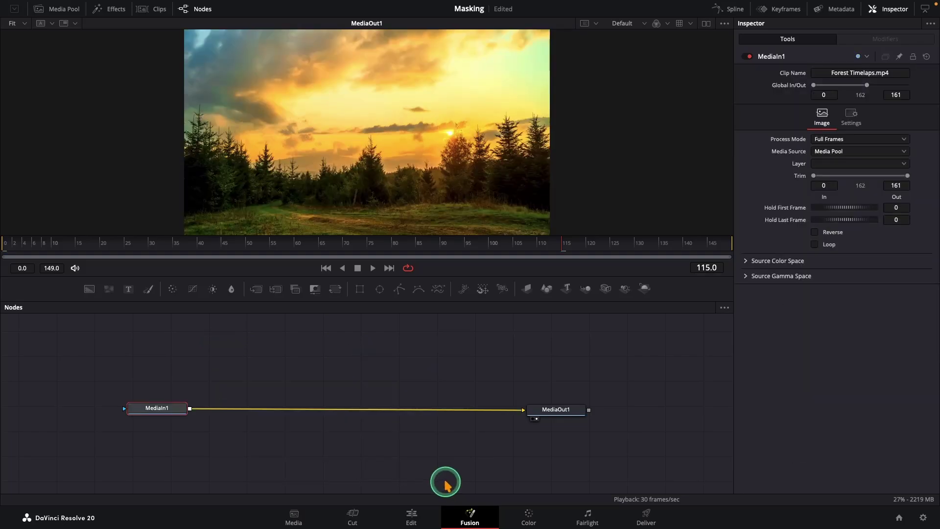
drag(129, 289, 364, 357)
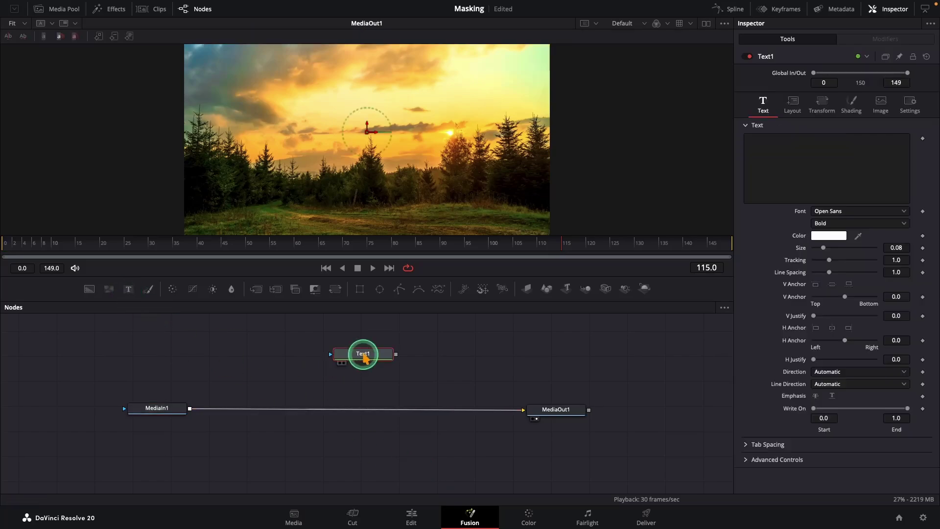
click(798, 187)
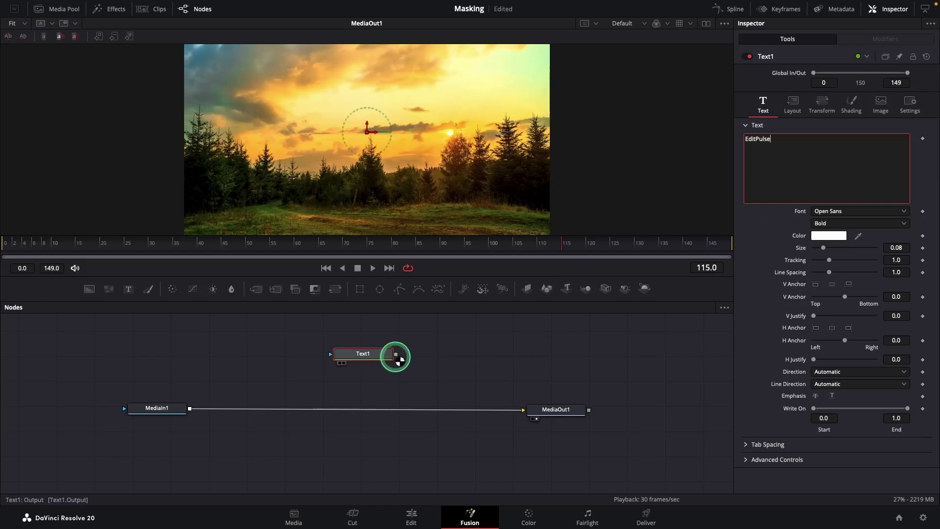
drag(396, 354, 278, 401)
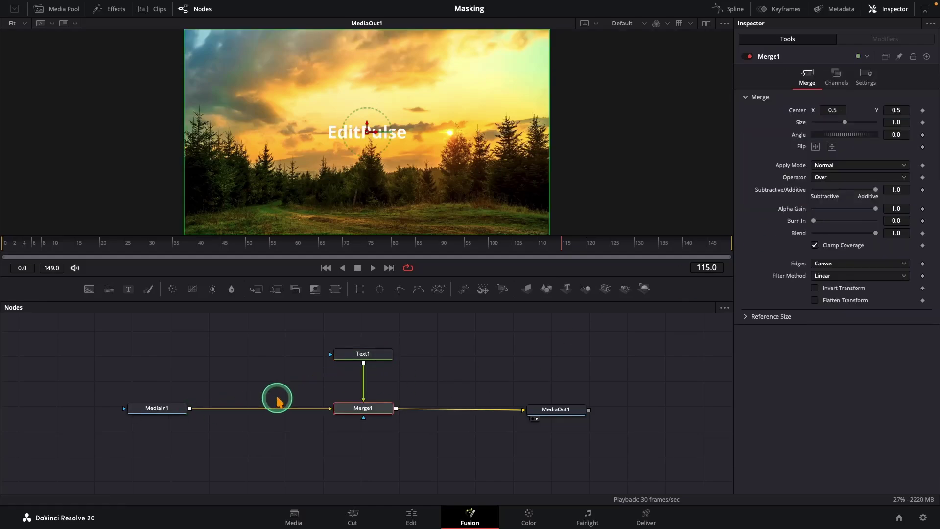
Step: Make the EditPulse text cyan Montserrat Bold and enlarge it to size 0.1535
click(403, 381)
click(363, 354)
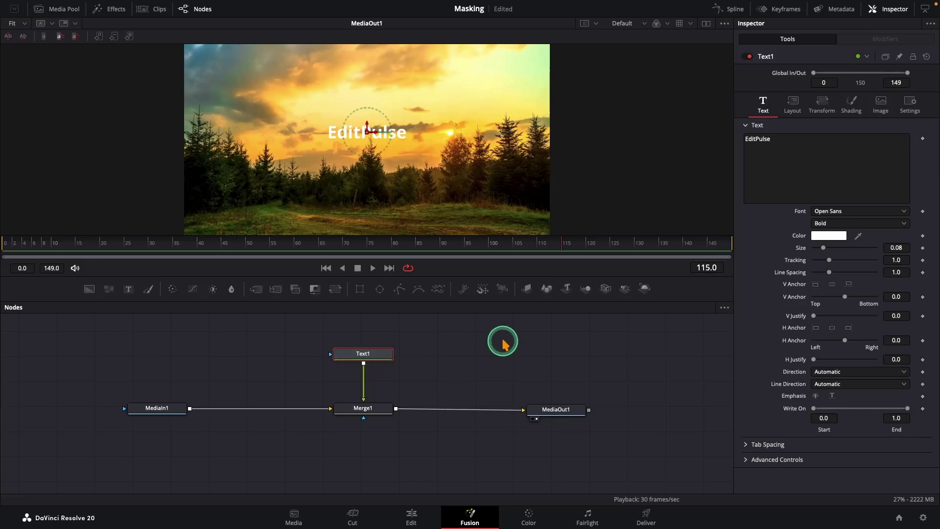
click(848, 212)
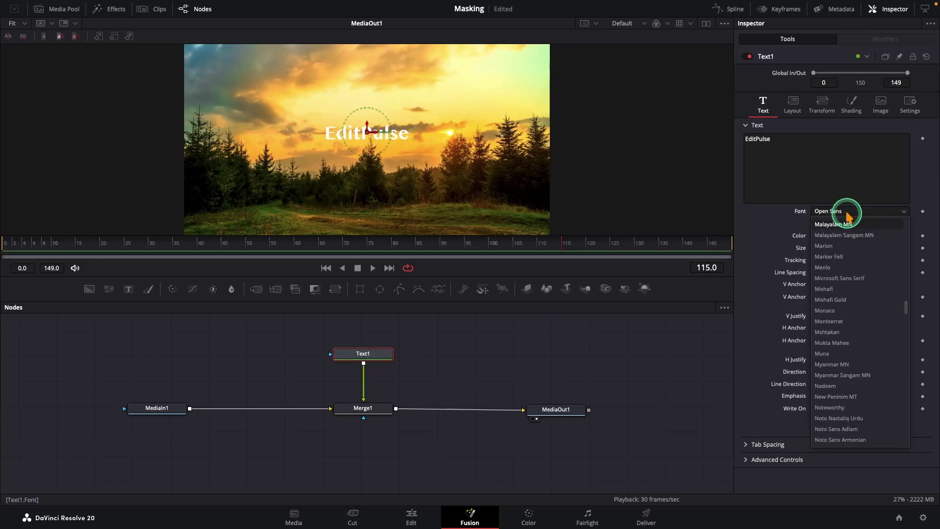
click(853, 318)
click(828, 236)
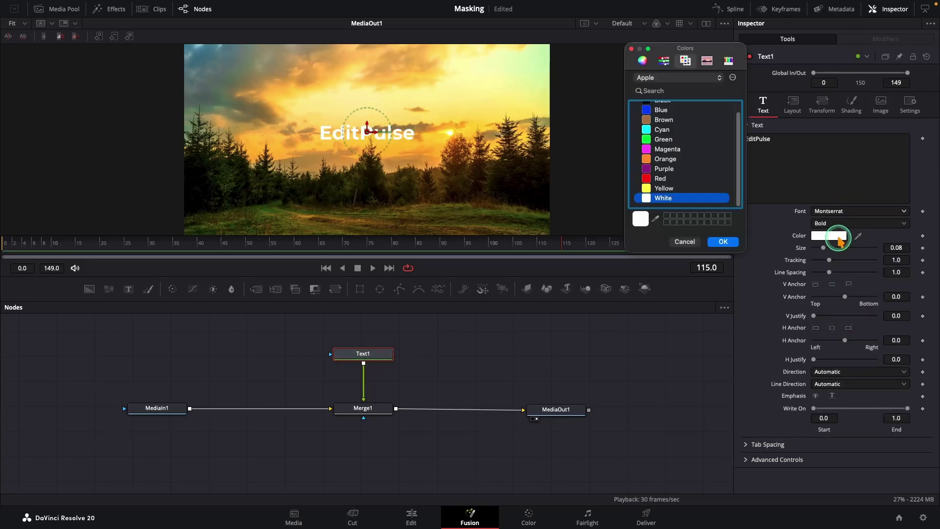
click(668, 136)
click(724, 243)
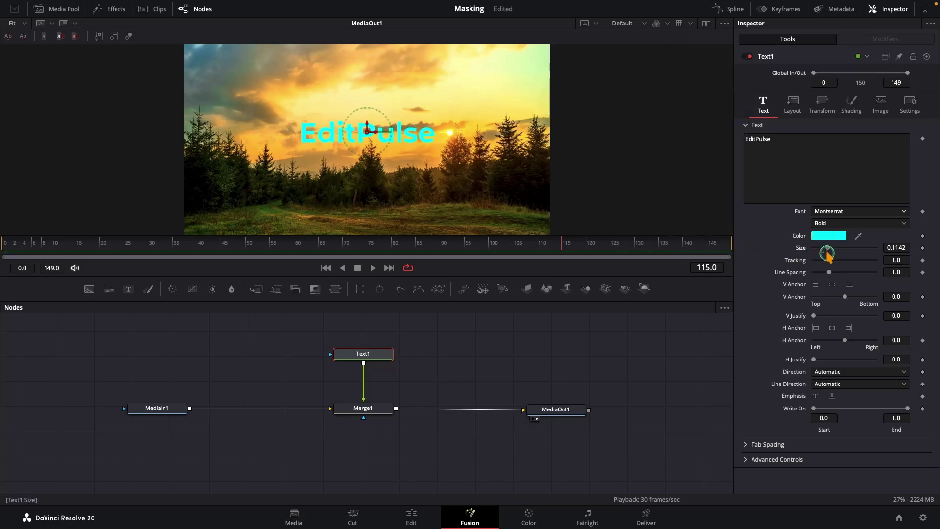
drag(827, 252, 832, 266)
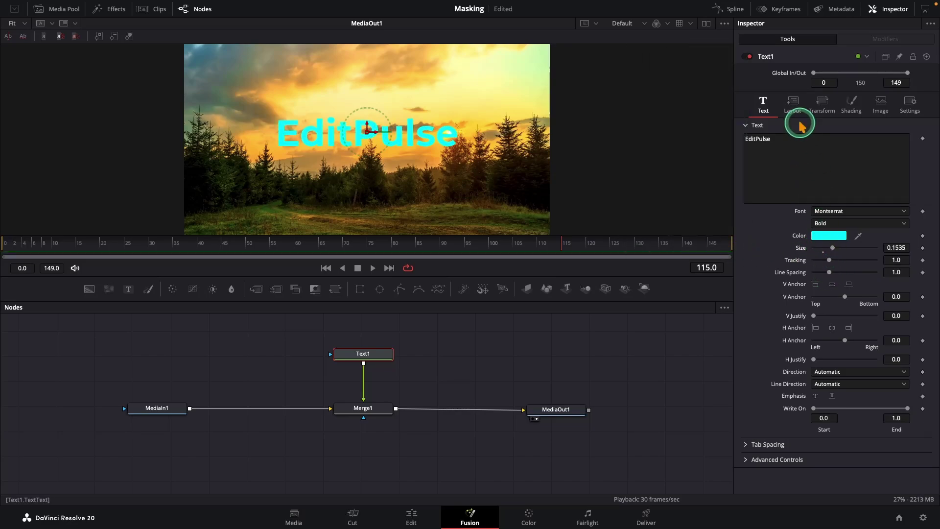
Step: Keyframe the text's Center X from -0.133 at frame 0 to 0.5 at frame 10
click(793, 105)
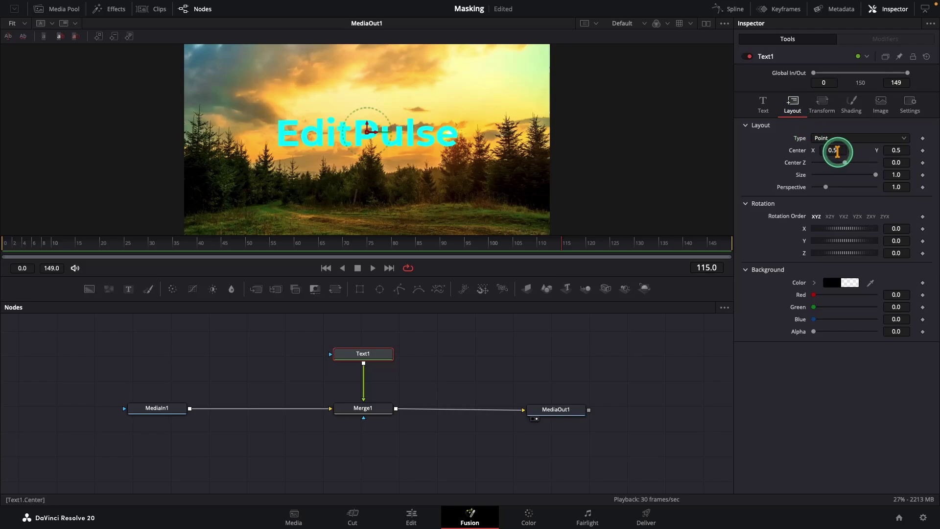
drag(838, 151, 529, 152)
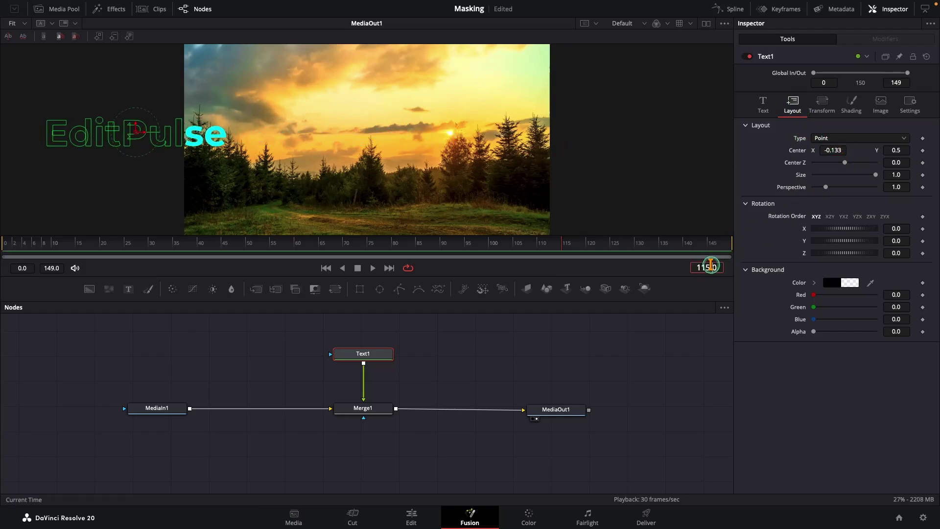
drag(709, 264, 714, 330)
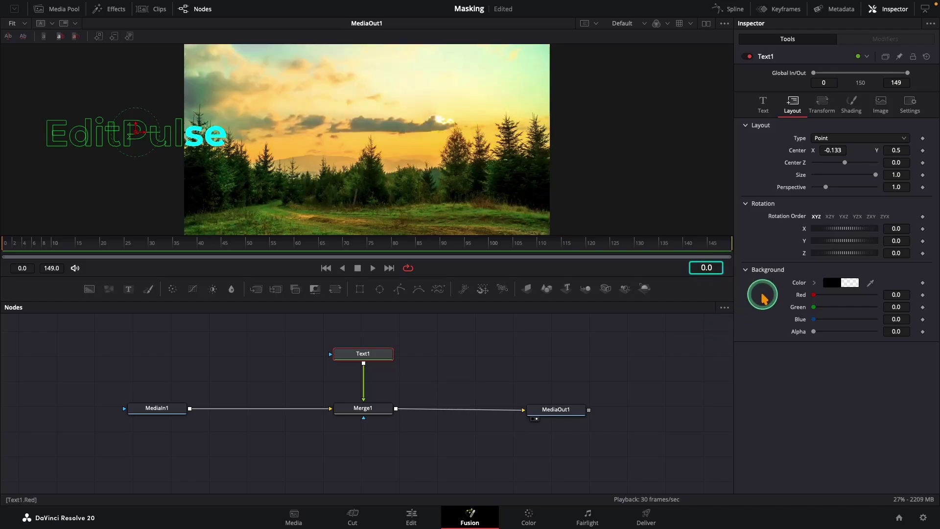
click(922, 152)
key(Right)
key(Right)
key(Right)
key(Right)
key(Right)
key(Right)
key(Right)
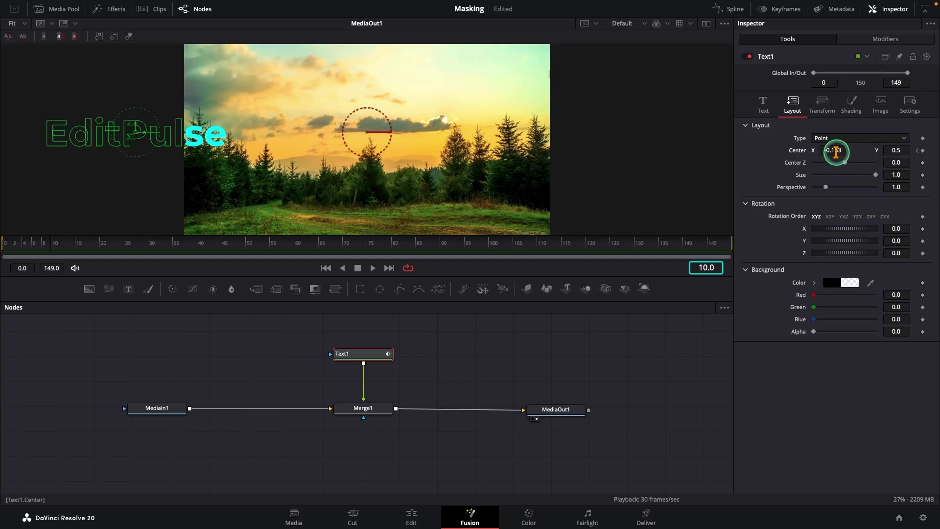
click(836, 152)
text(0.5)
click(833, 196)
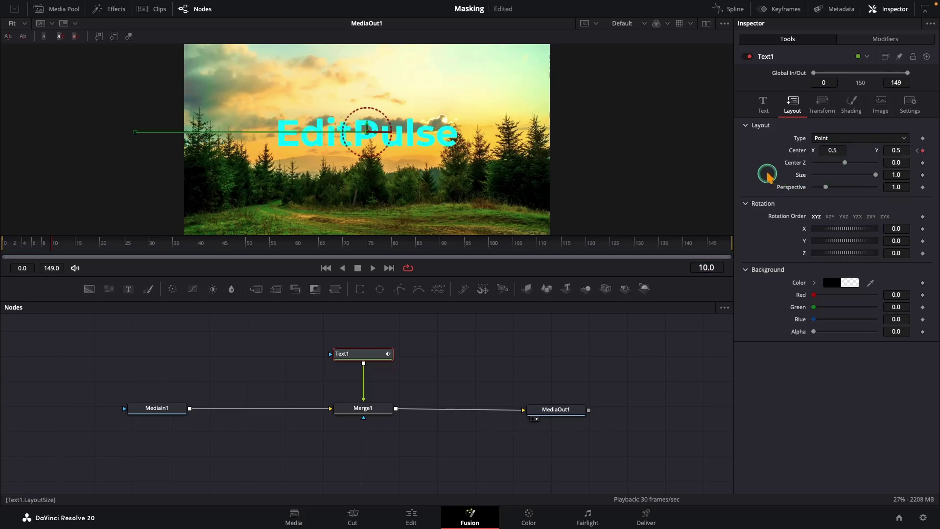
Step: Play the slide-in animation twice from the first frame to review it
click(567, 333)
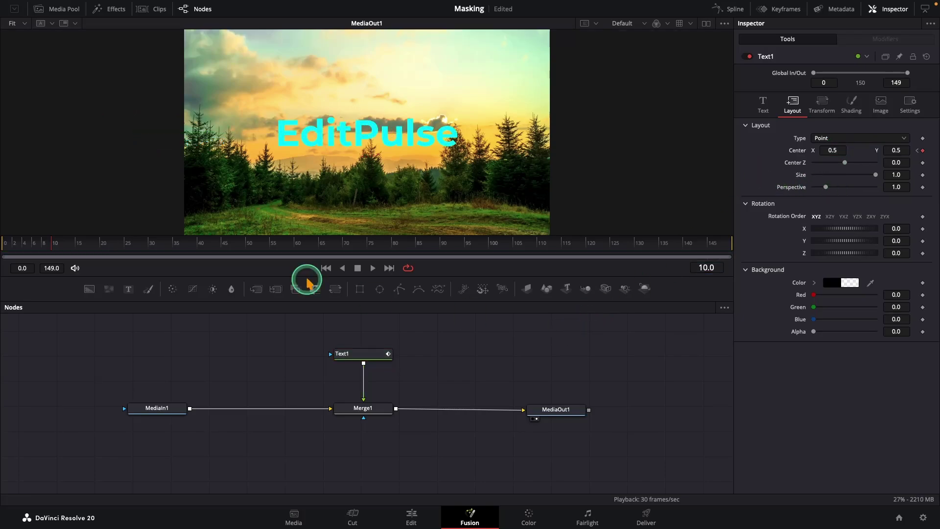
drag(67, 245, 2, 245)
key(space)
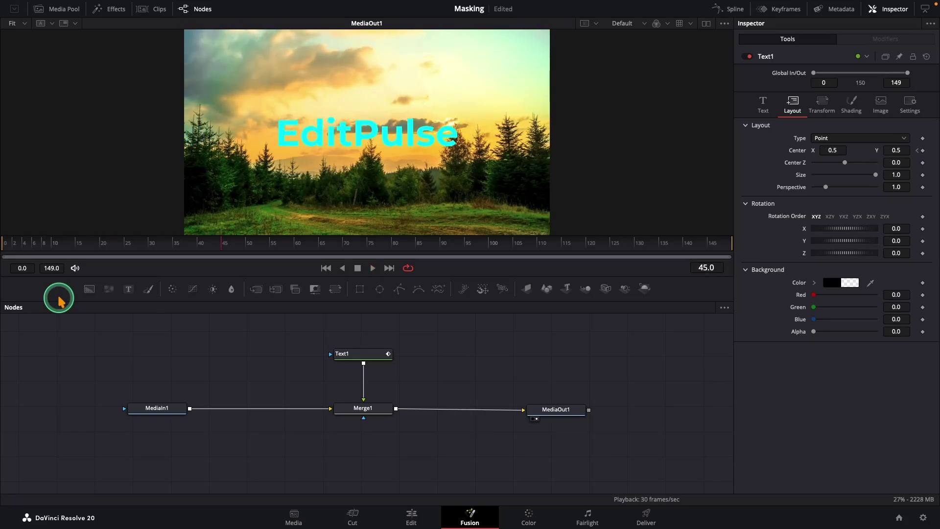
drag(35, 247, 2, 247)
key(space)
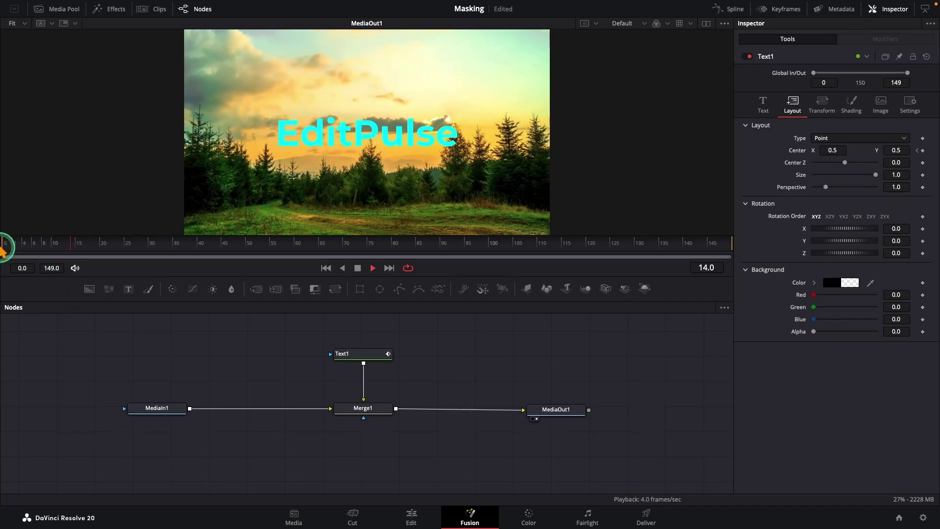
Step: Mask Merge1 with a rectangle fitted around EditPulse, moved left to about -0.139 at frame 0
key(space)
drag(337, 299, 364, 417)
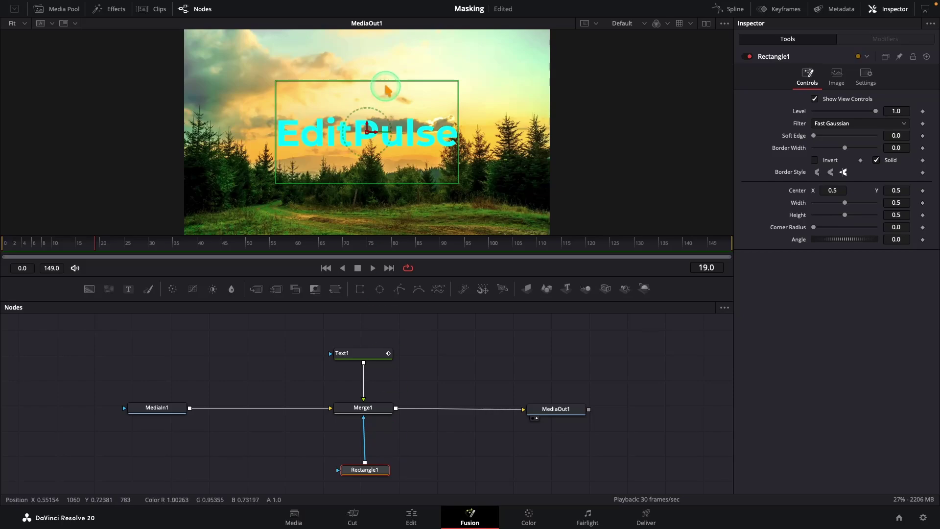
drag(386, 82, 398, 120)
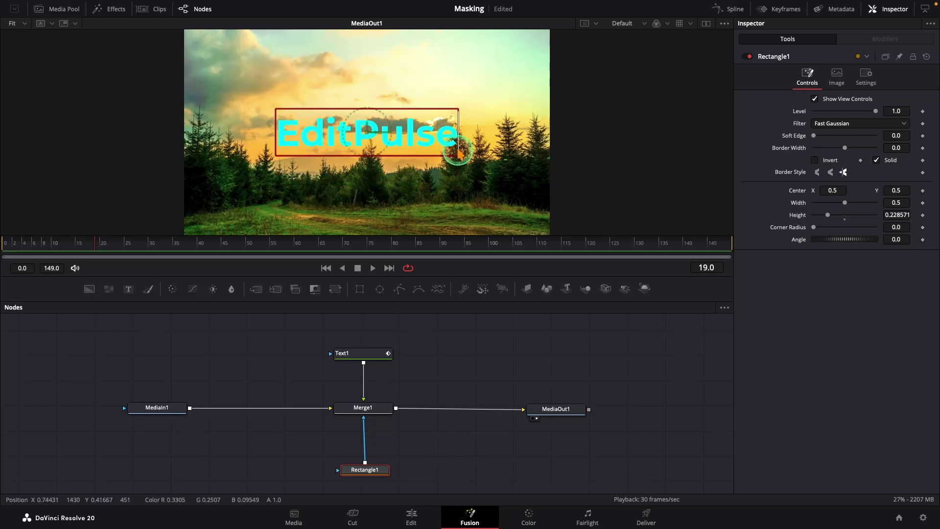
drag(459, 145, 465, 149)
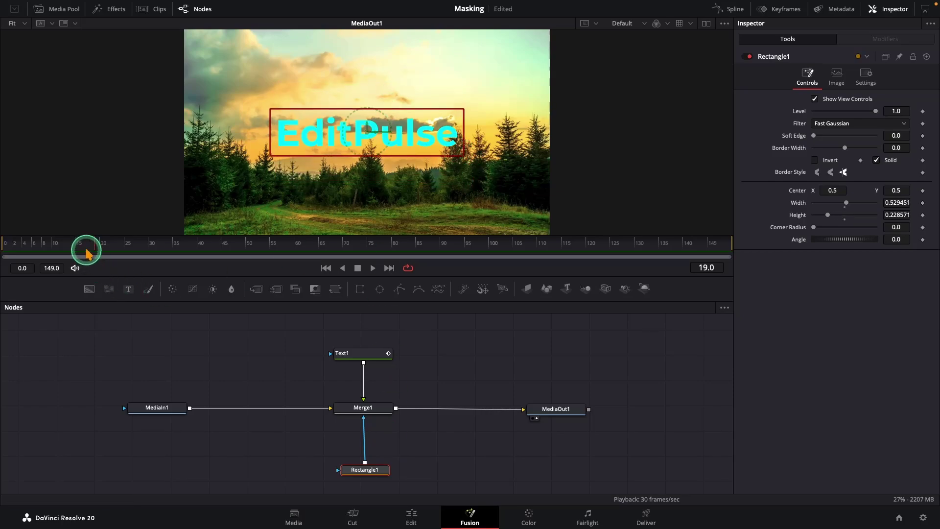
drag(84, 244, 3, 247)
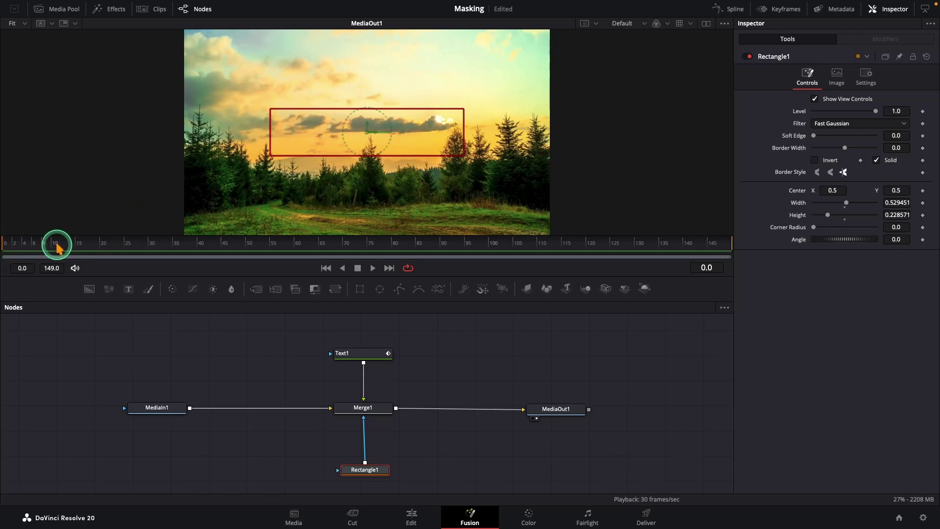
drag(369, 132, 132, 138)
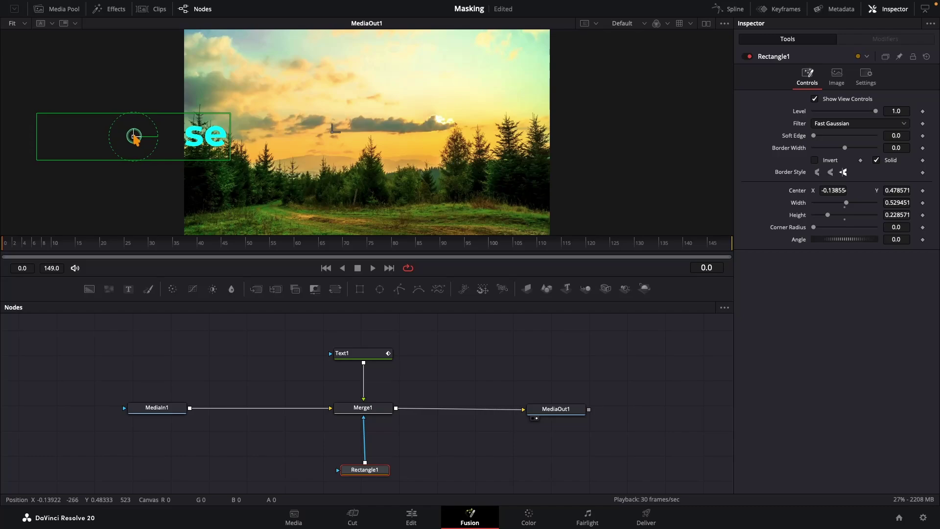
Step: Invert Rectangle1 and play the reveal twice, with EditPulse fully visible by frame 10
click(815, 160)
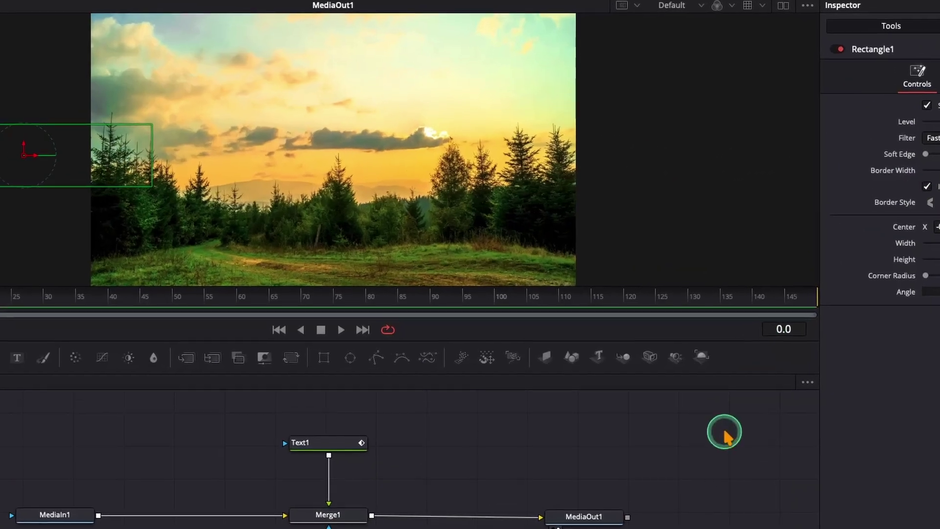
key(space)
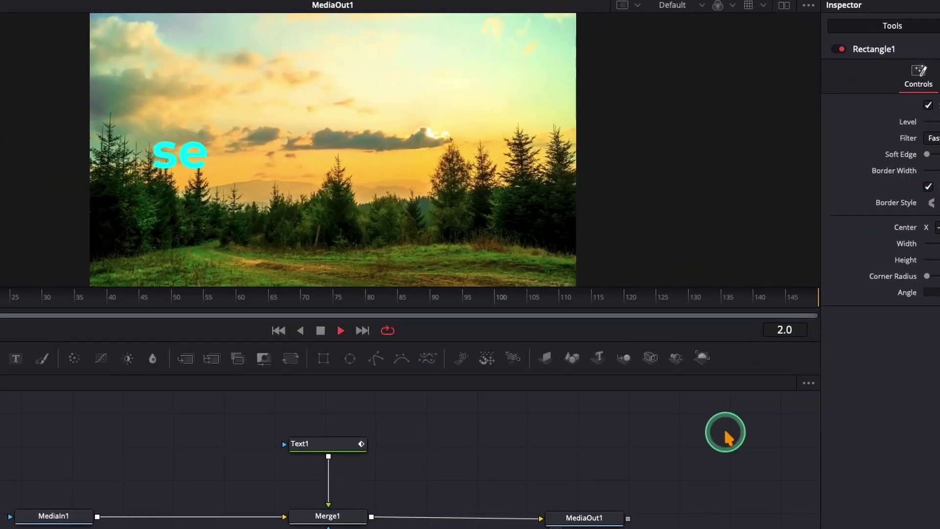
key(space)
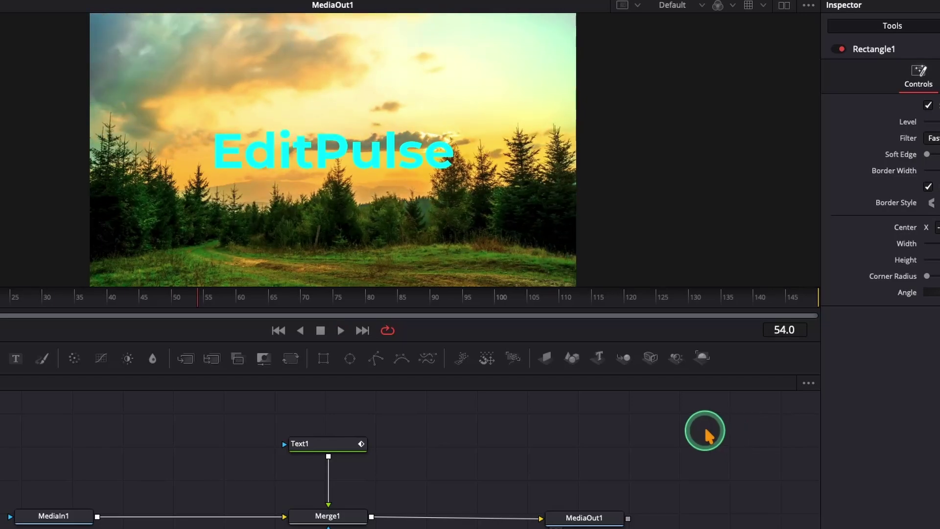
key(Home)
key(space)
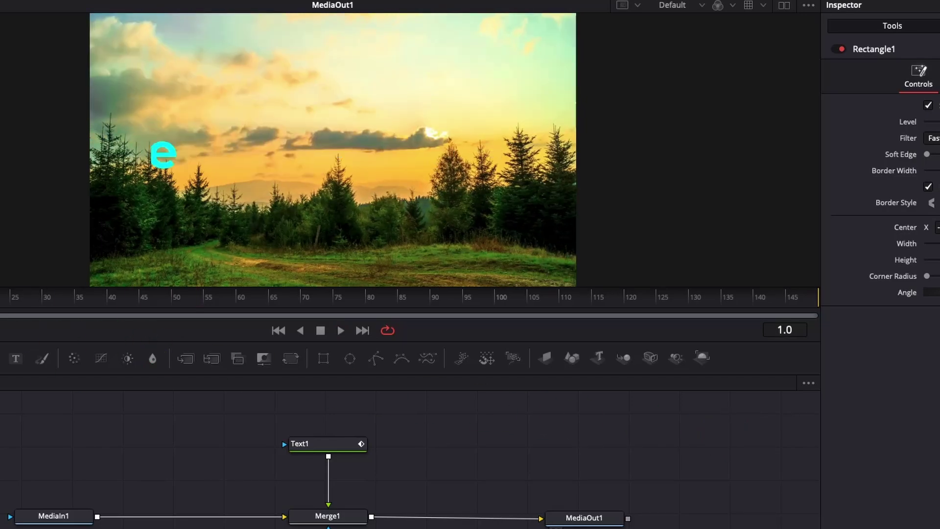
key(space)
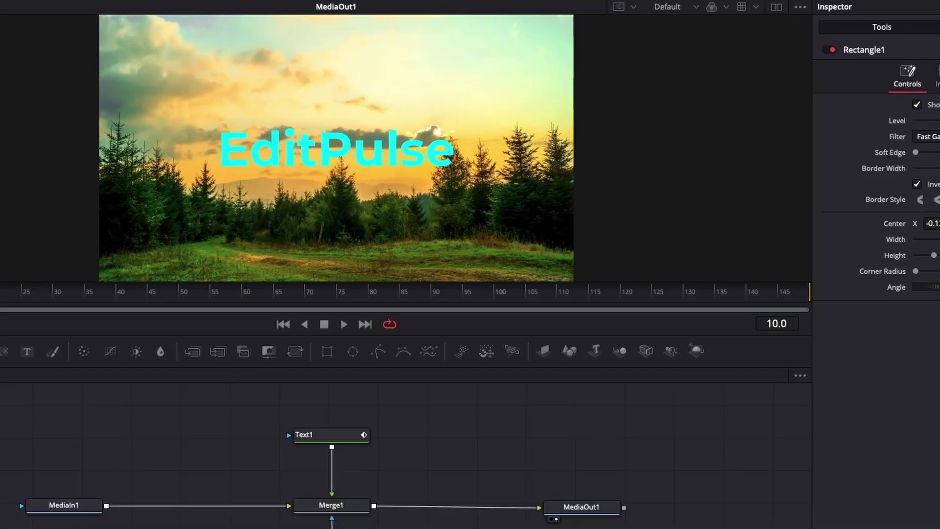